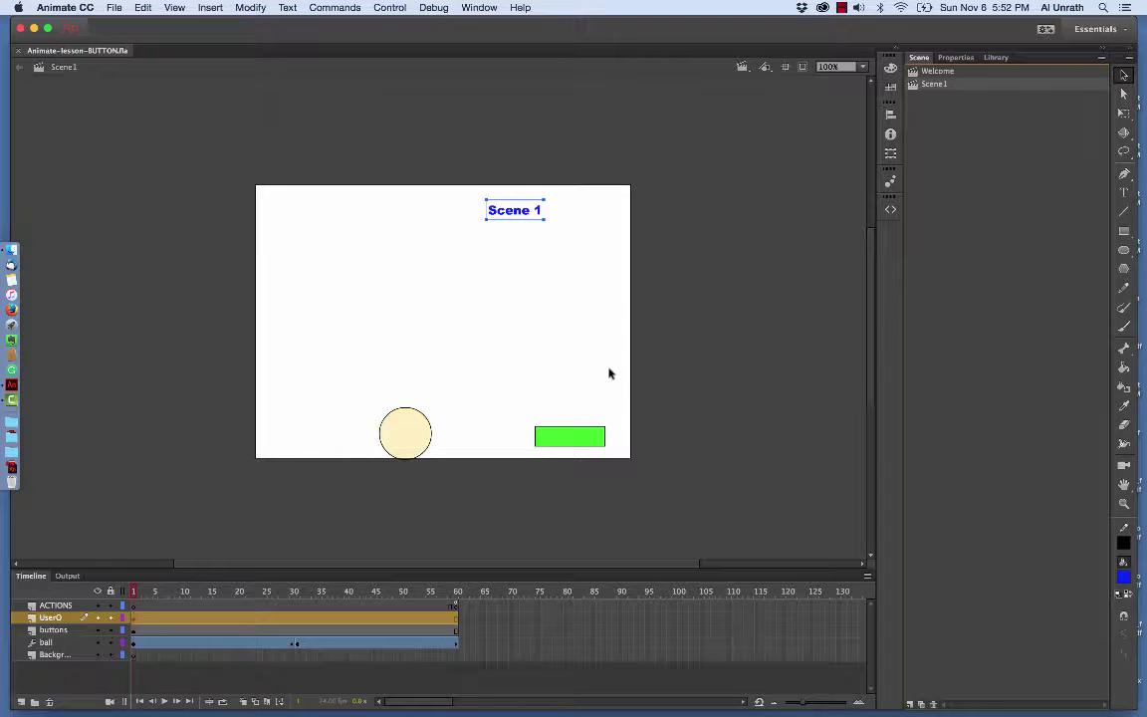
Switch to the Welcome scene, test the movie in Animate, and close the preview.
left_click(947, 73)
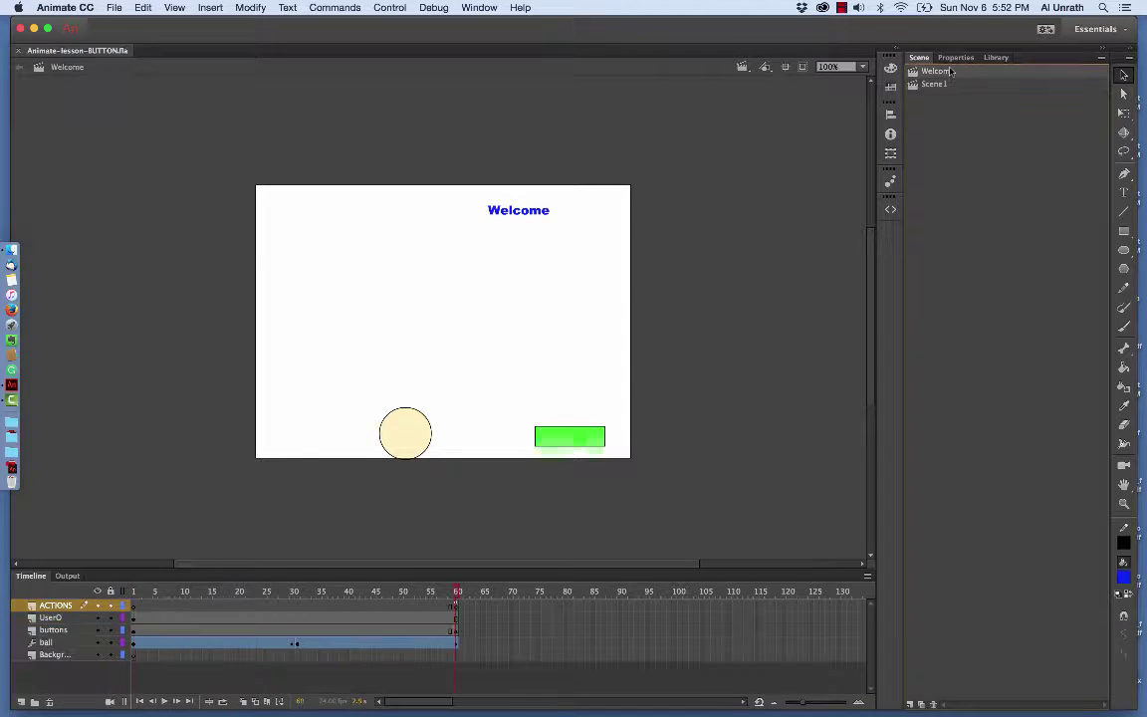
left_click(592, 441)
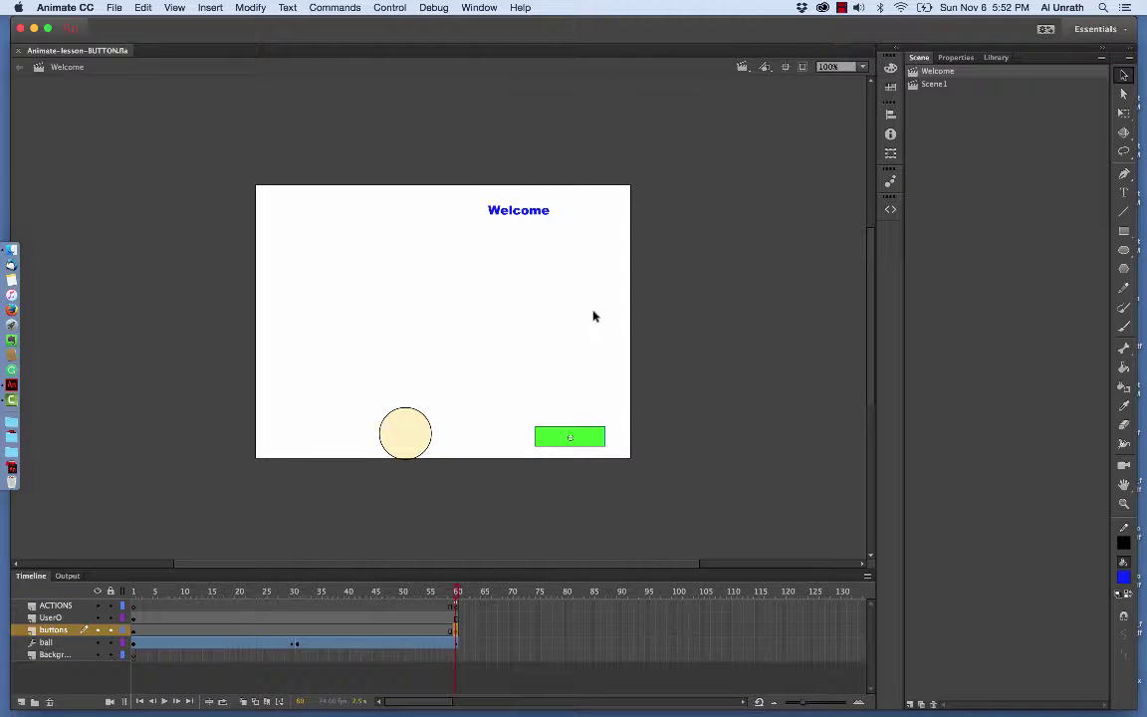
left_click(378, 8)
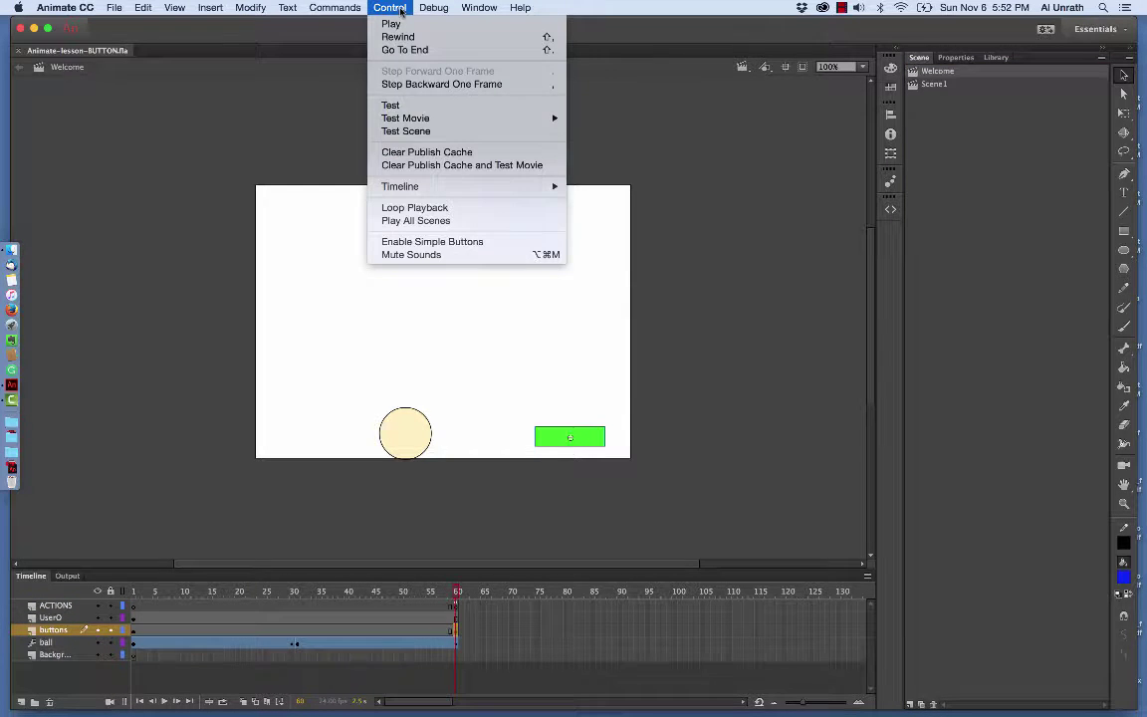
mouse_move(438, 117)
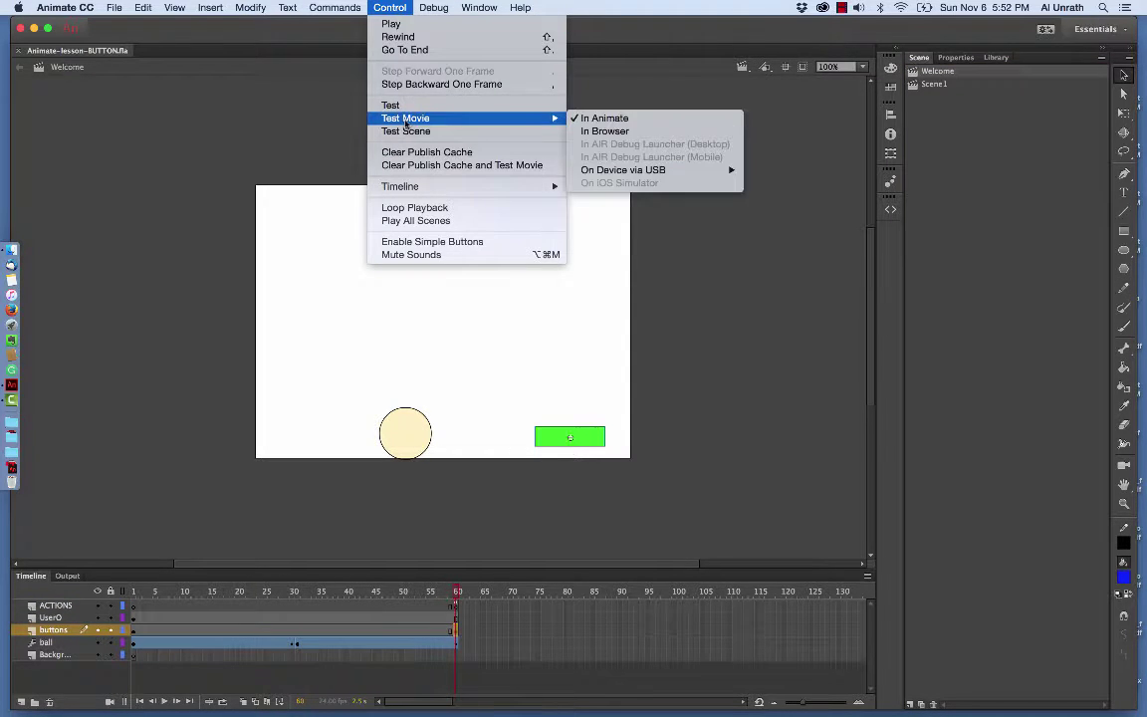
left_click(599, 117)
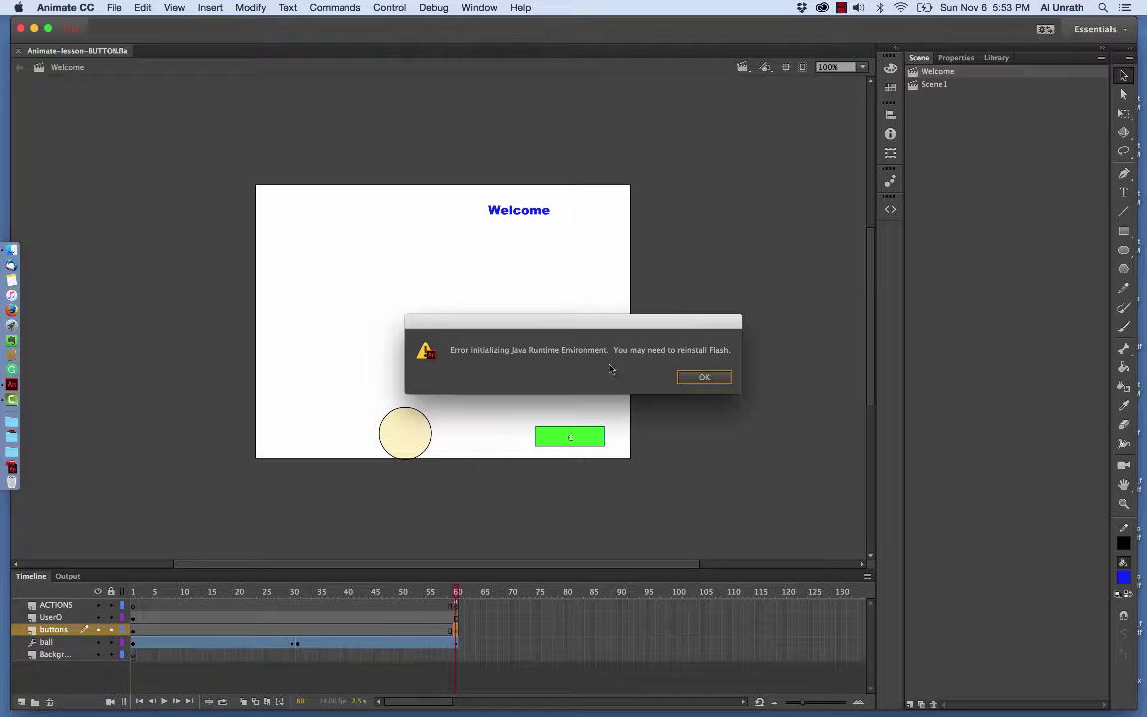
left_click(698, 378)
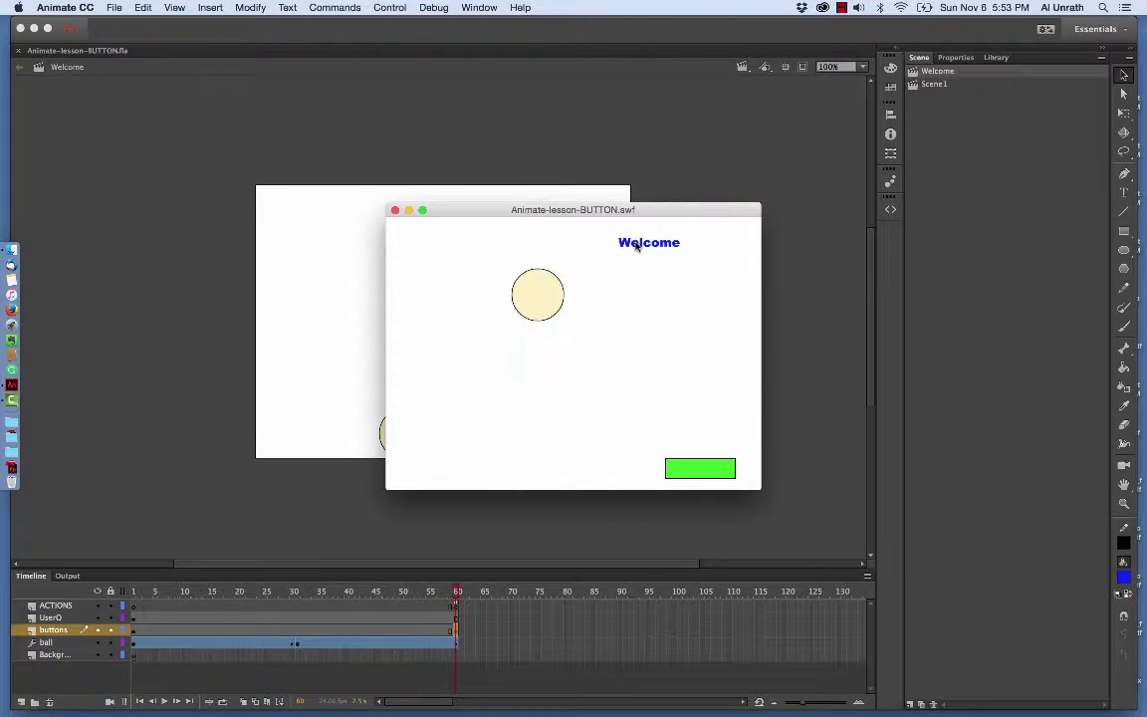
left_click(396, 211)
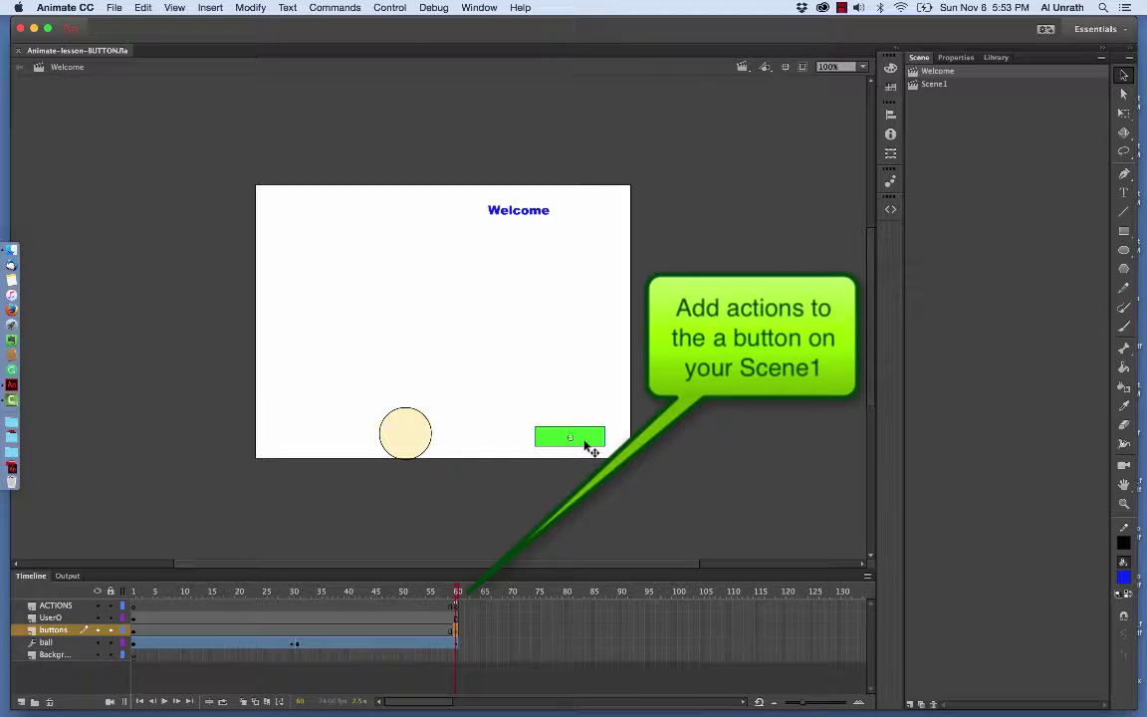
Review the script attached to frame 60 of the ACTIONS layer in the Welcome scene and close it.
left_click(457, 605)
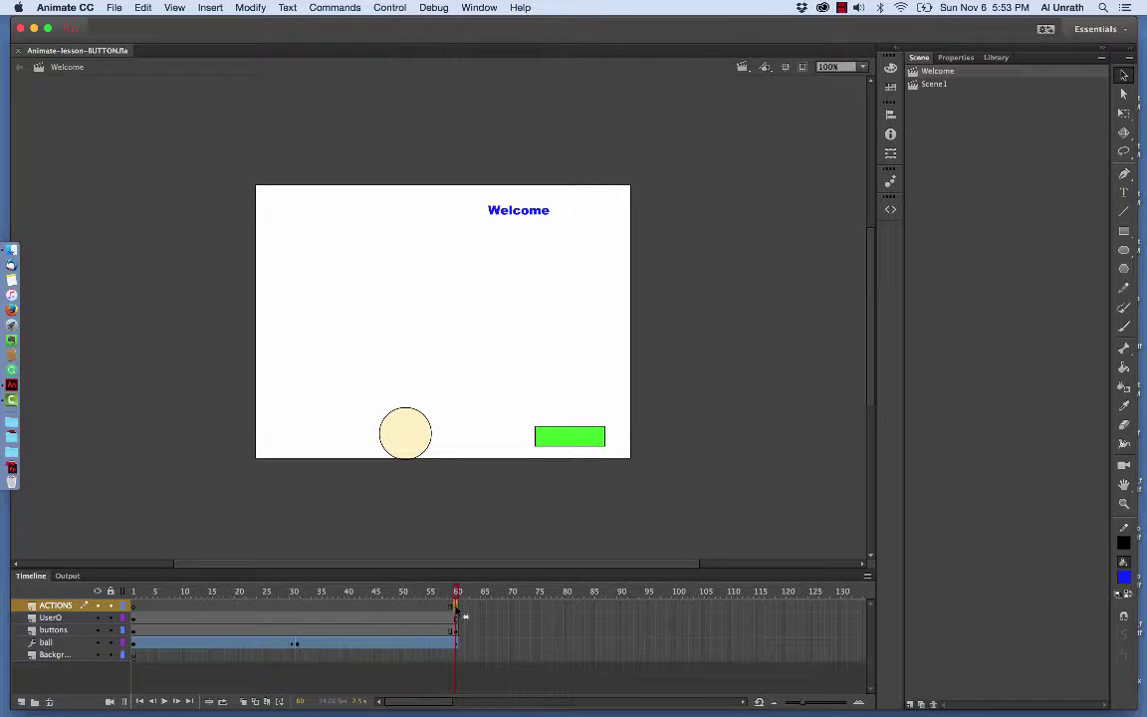
right_click(455, 605)
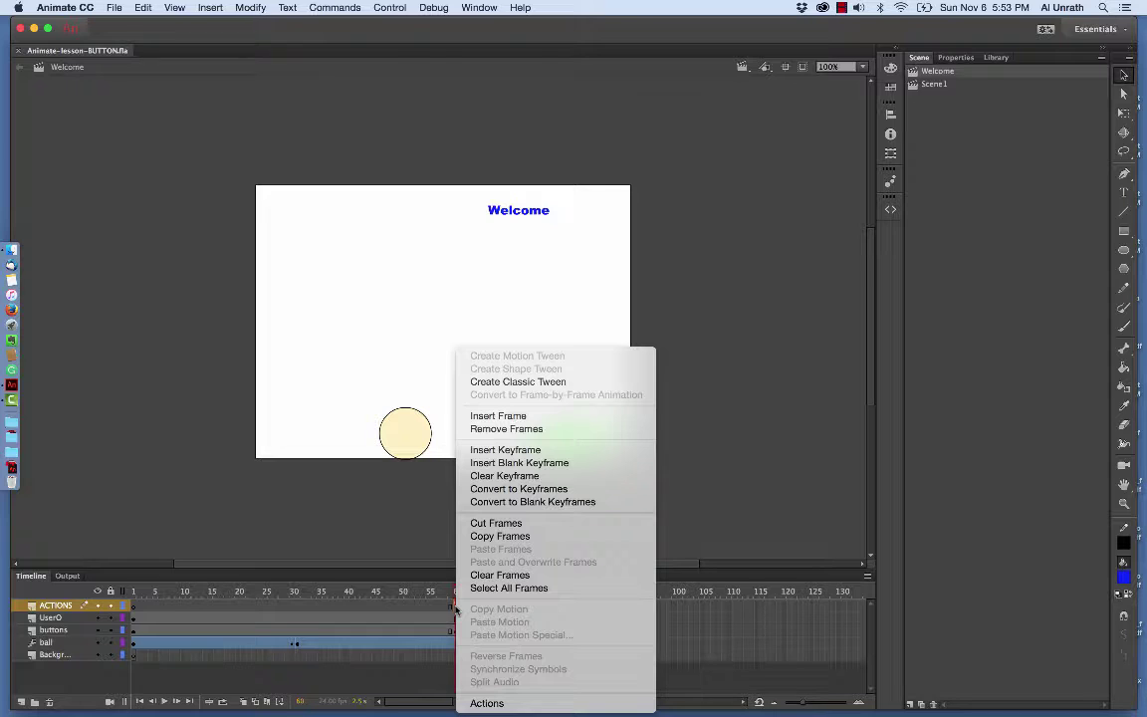
left_click(478, 703)
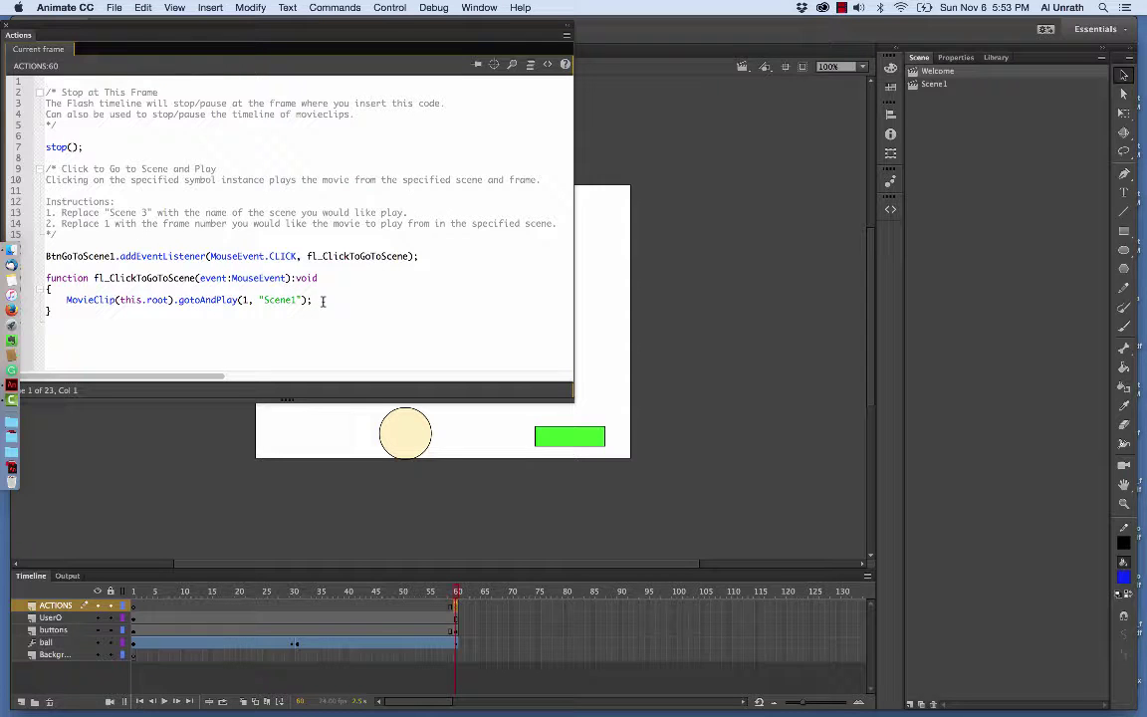
scroll(243, 169, "right", 1)
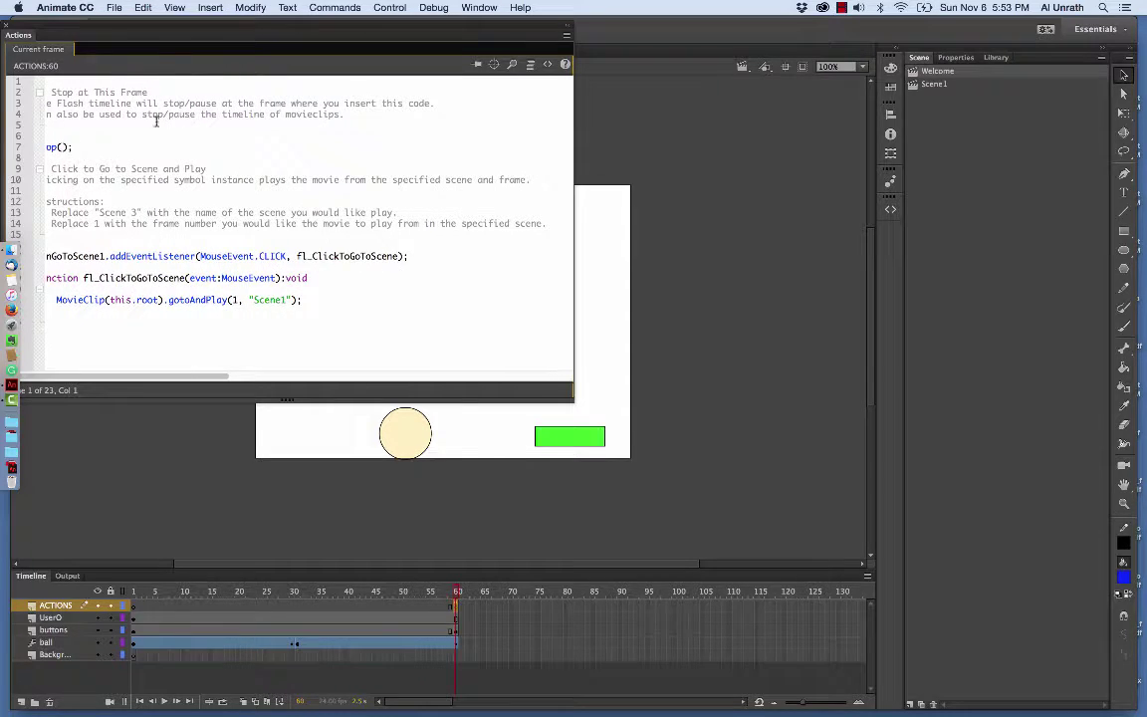
left_click(8, 24)
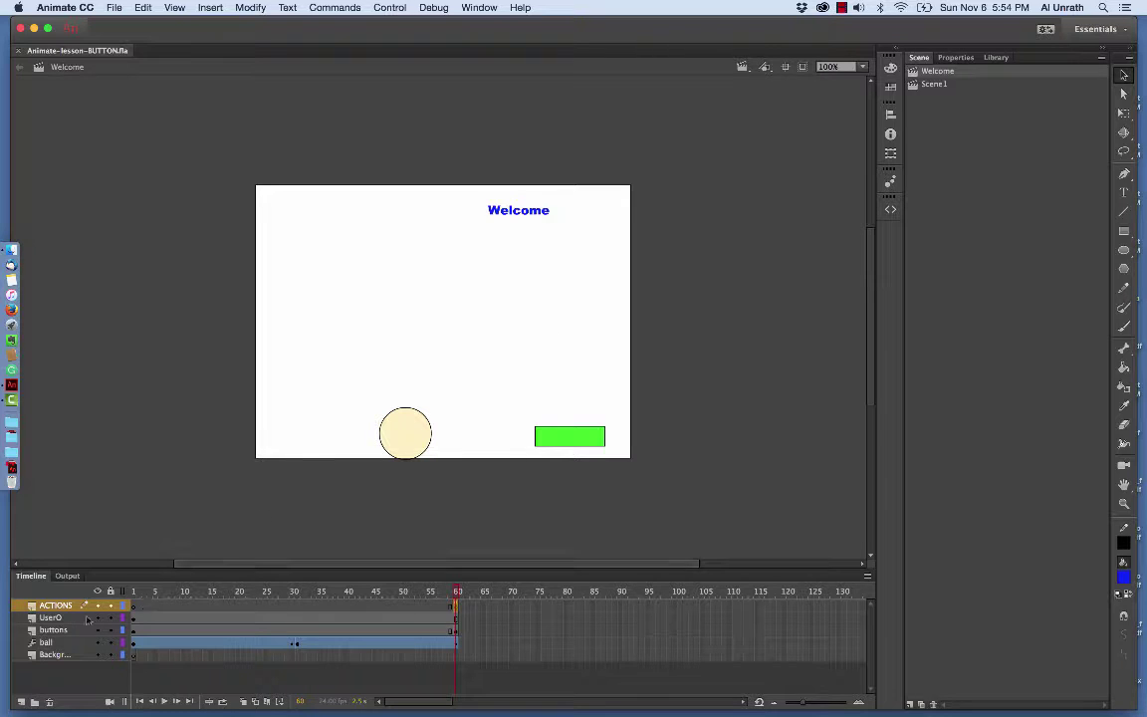
Add a new layer above the buttons layer and name it btn-text.
left_click(58, 629)
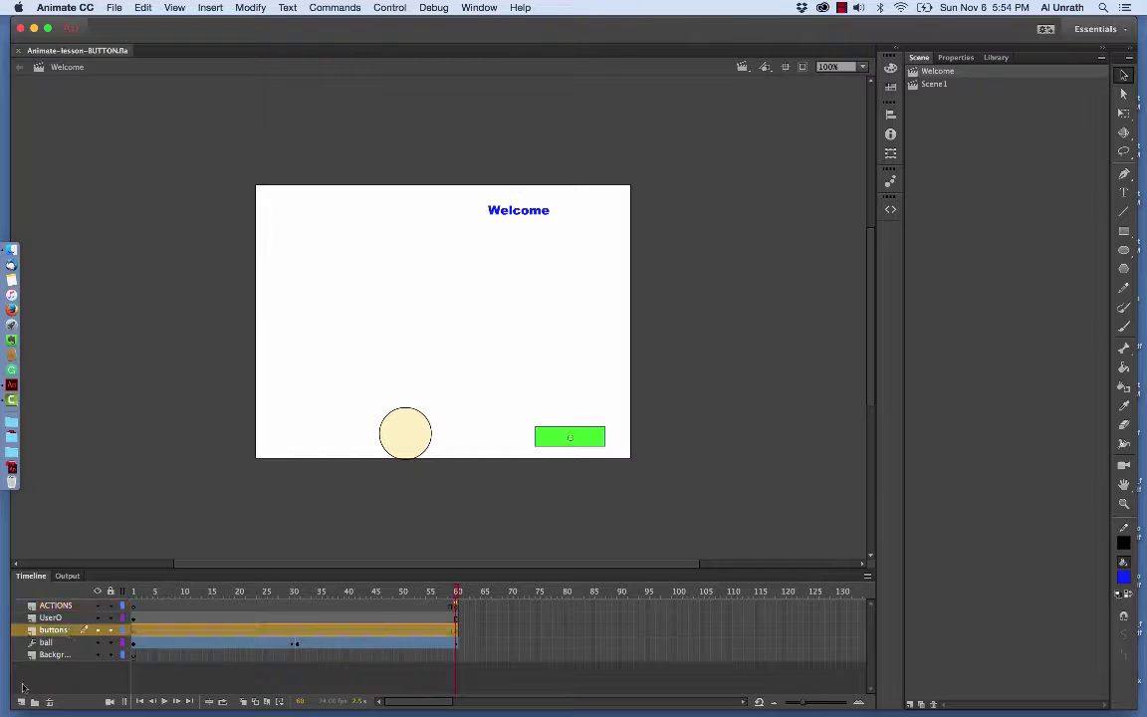
left_click(21, 702)
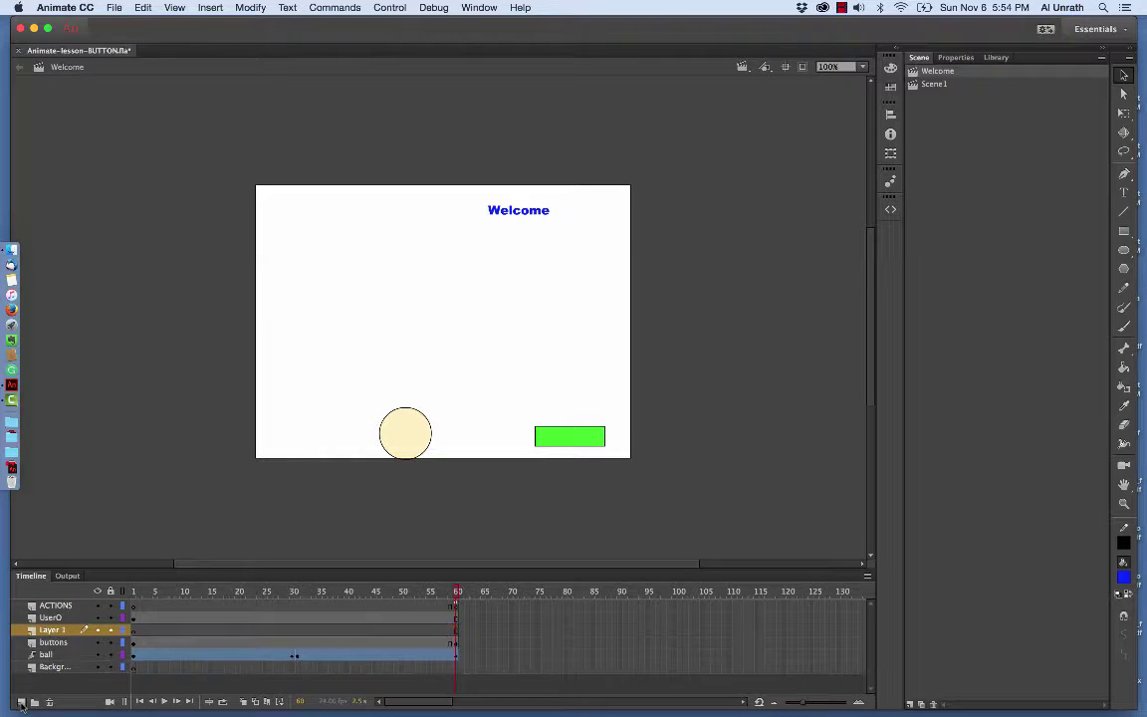
double_click(56, 632)
type("btn")
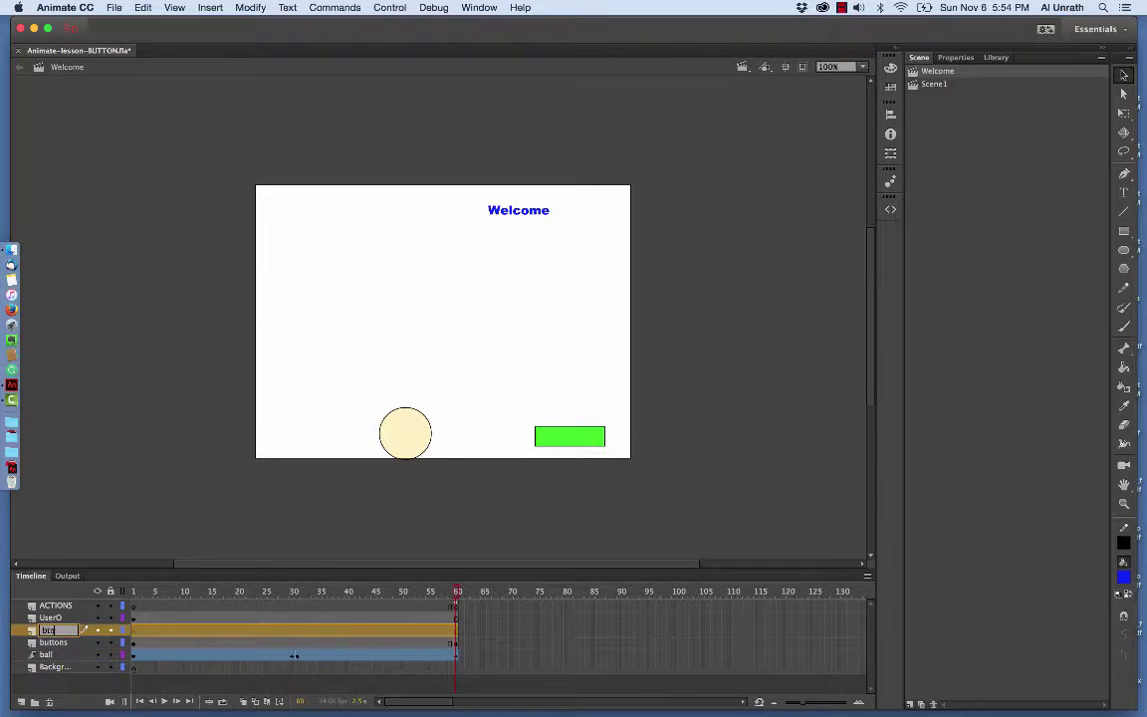
type("_text")
key("Return")
Add the text "Next" on the btn-text layer and center it on the green button.
left_click(1125, 194)
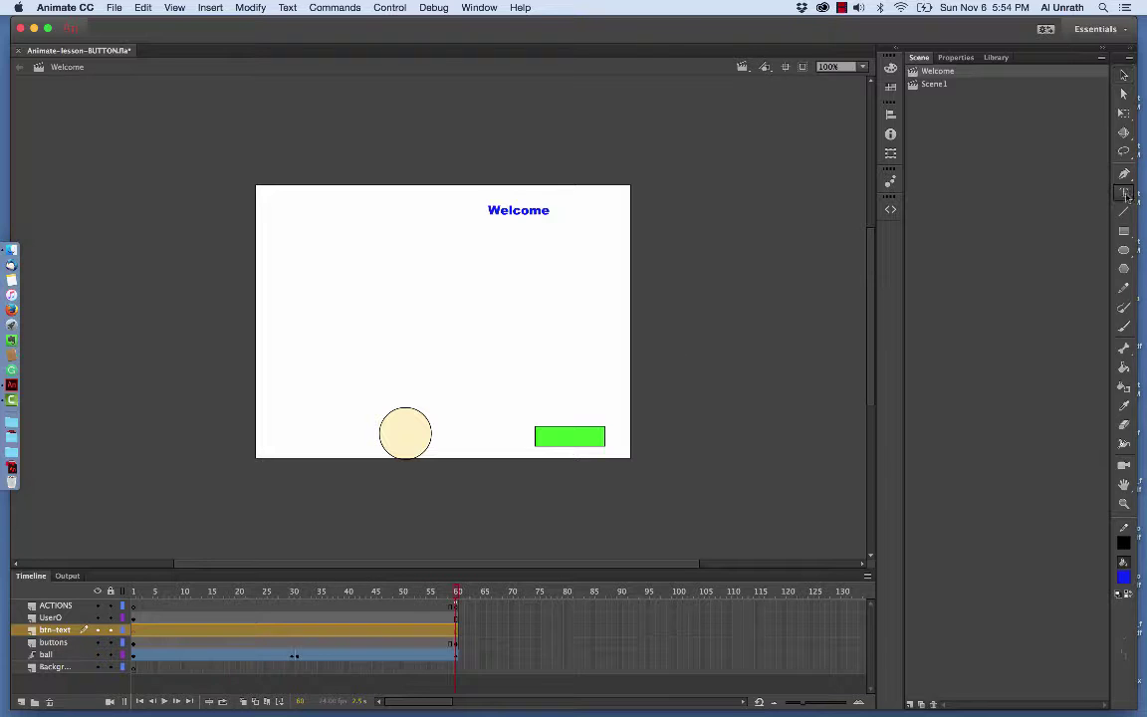
left_click(549, 421)
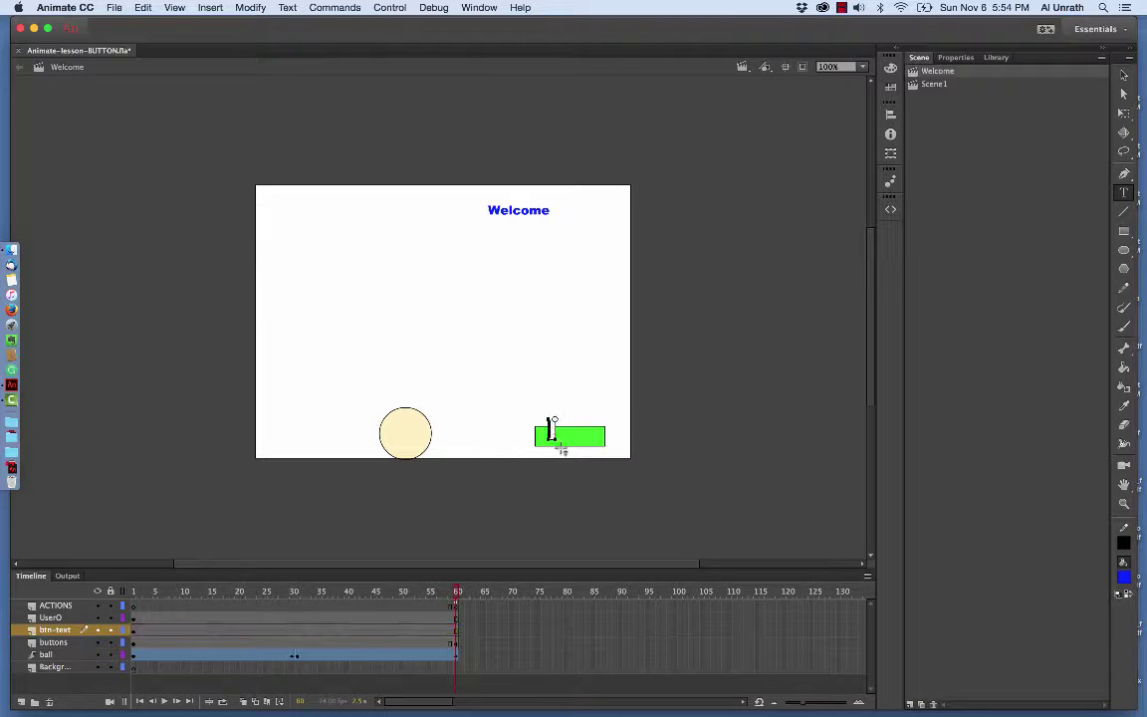
type("Next")
key("Escape")
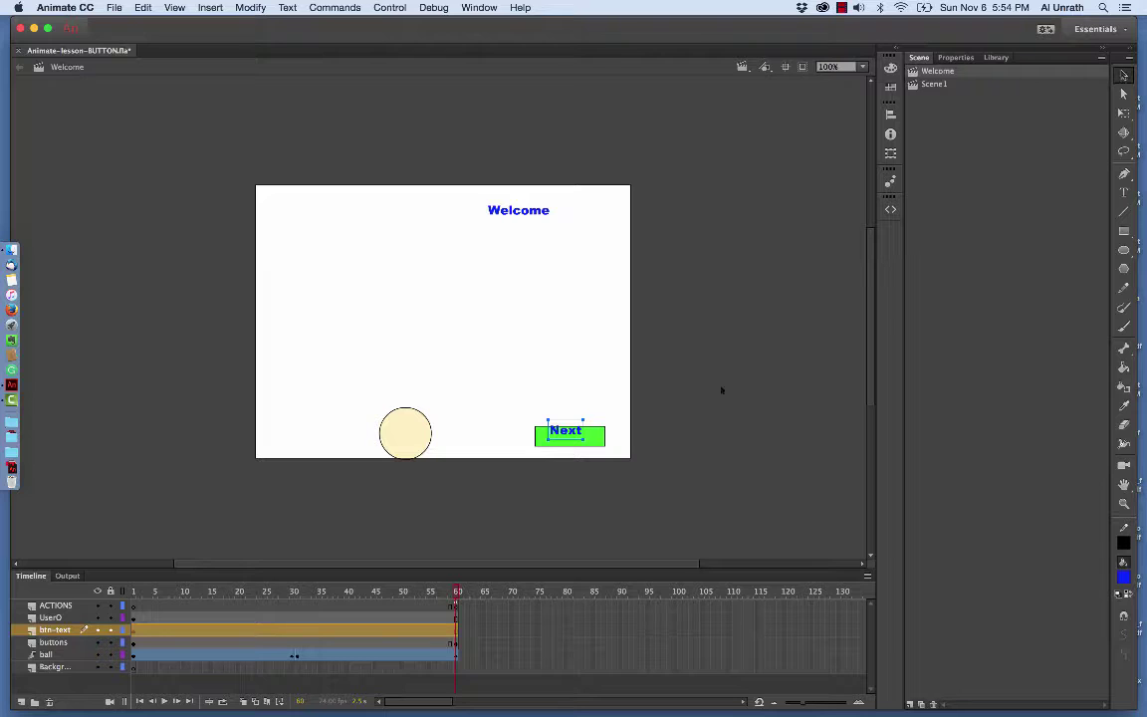
left_click_drag(573, 434, 580, 442)
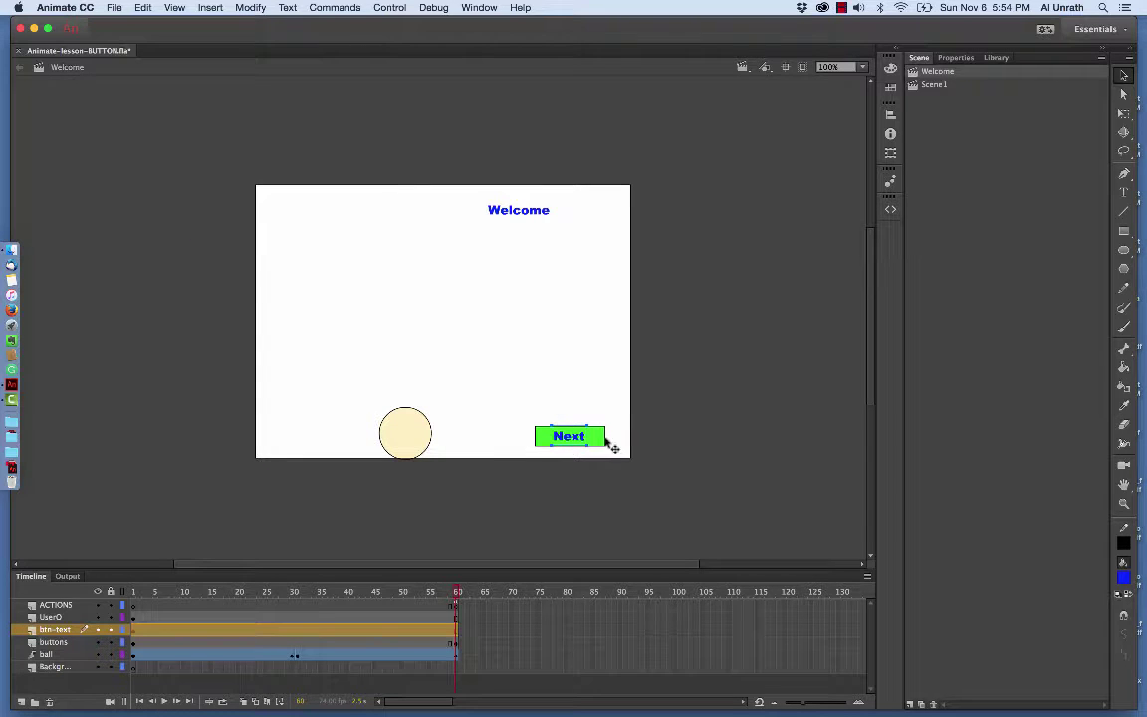
In Scene1, replace the green button with a new instance of the library's button symbol in the stage's lower-right area.
left_click(938, 85)
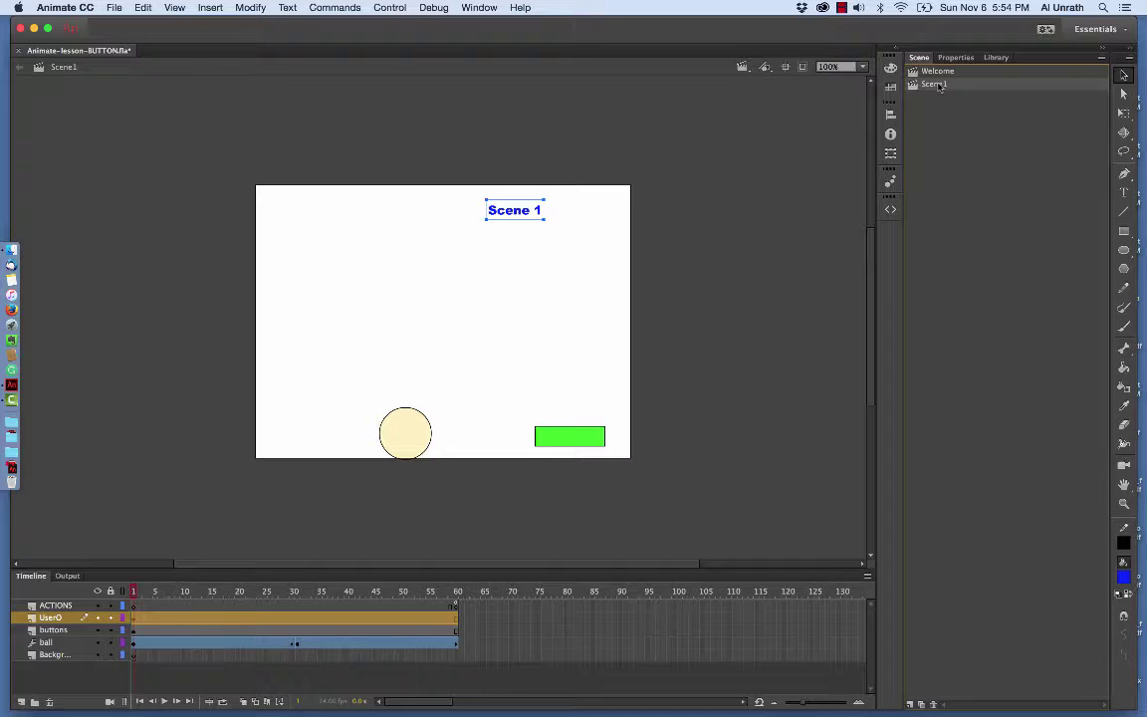
left_click(584, 440)
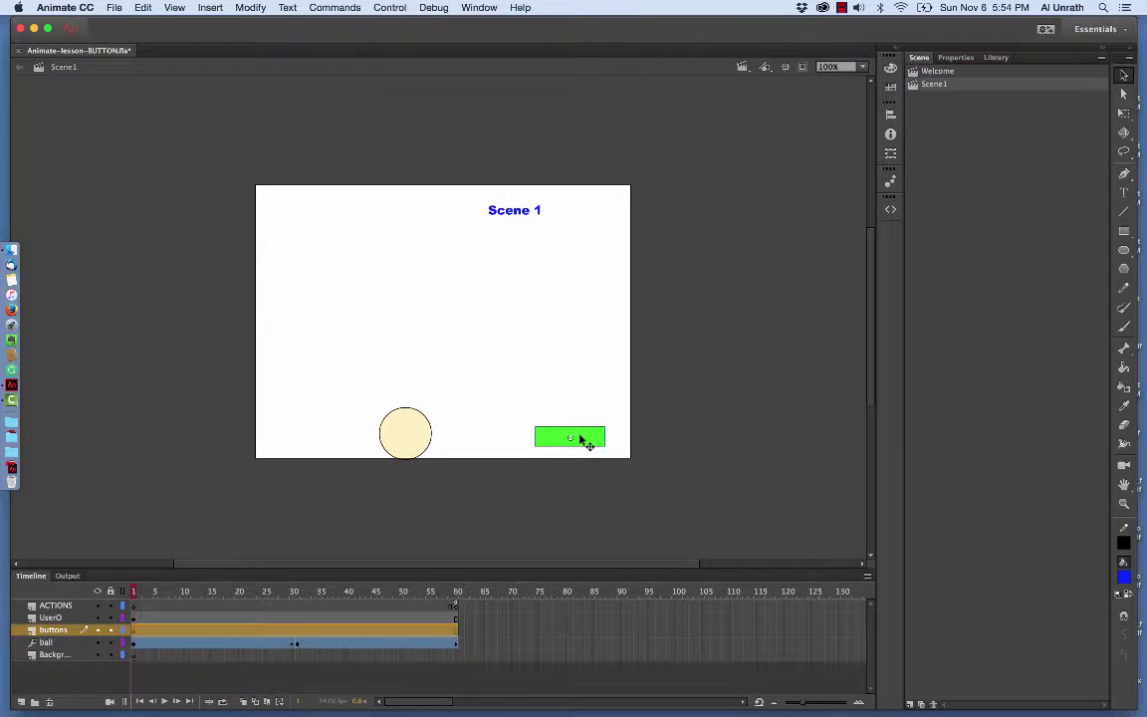
key("Delete")
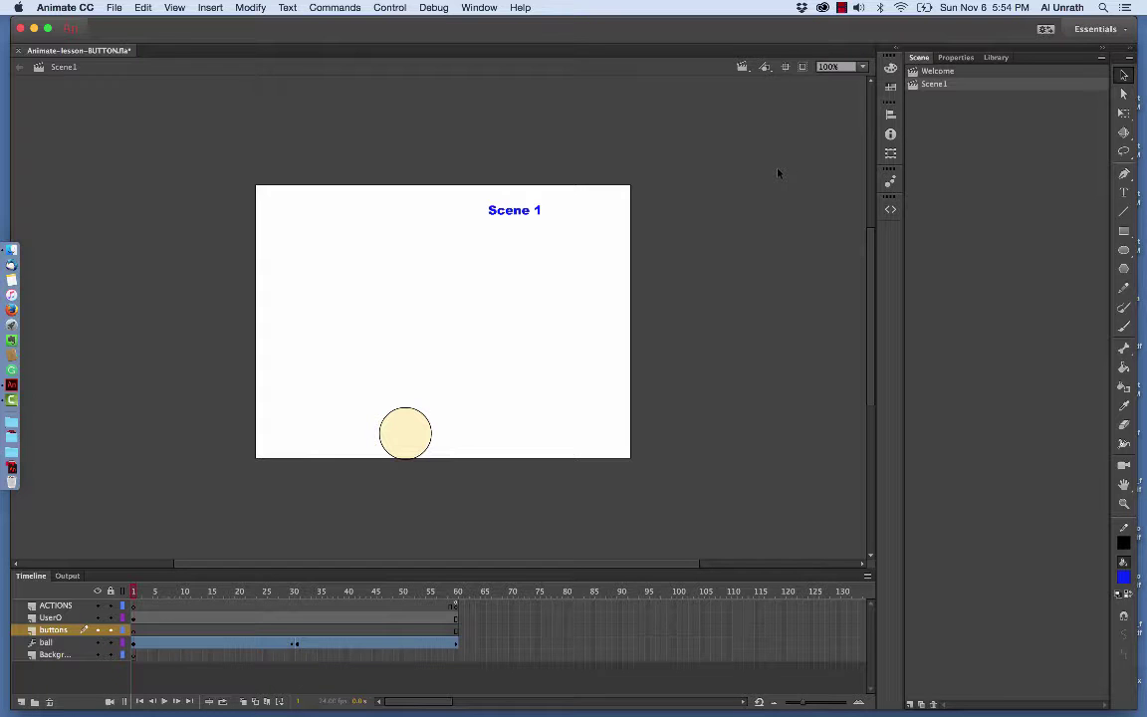
left_click(996, 56)
left_click(936, 213)
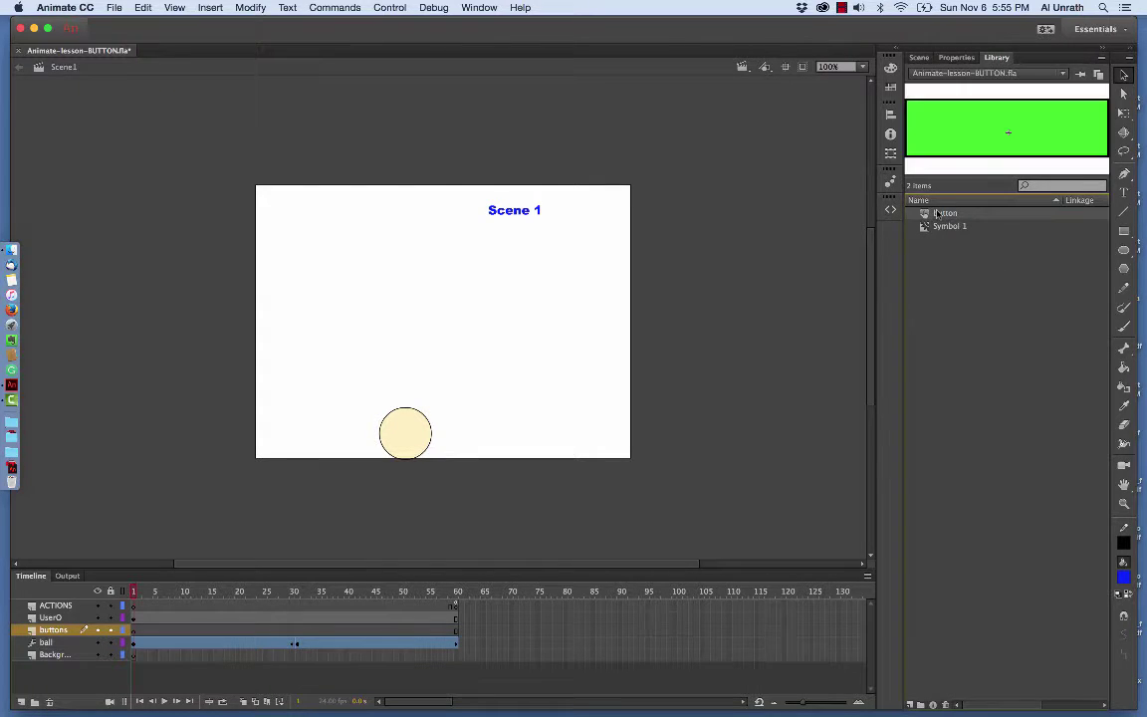
left_click_drag(936, 213, 571, 423)
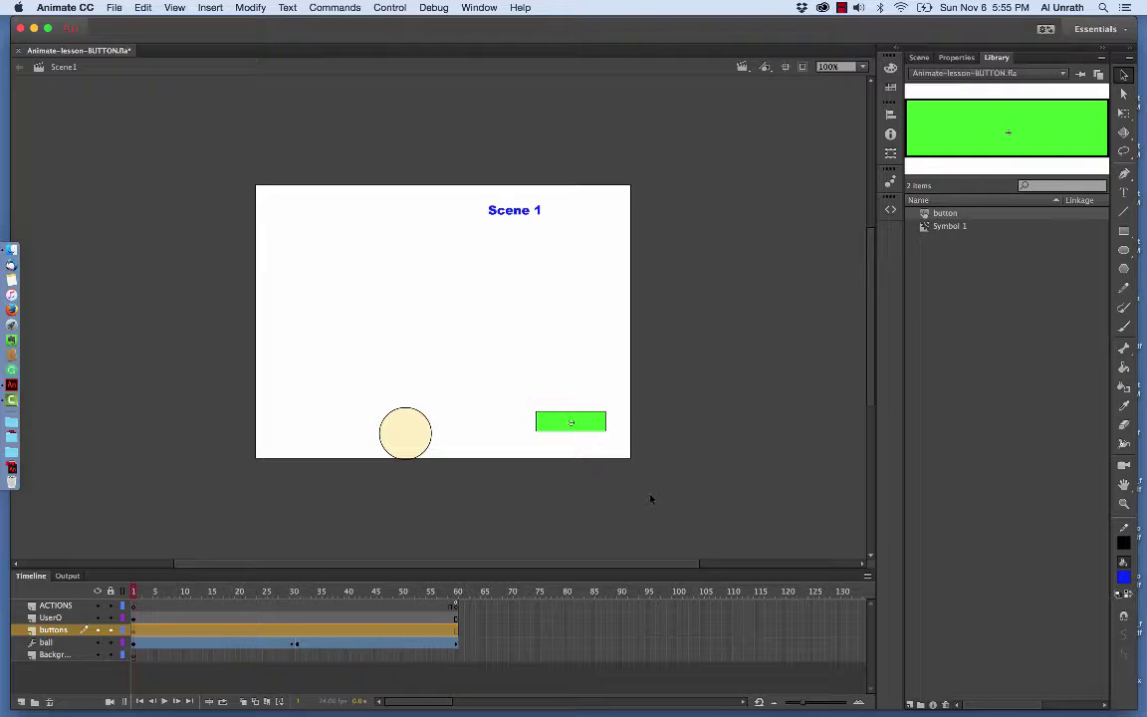
Give the new button instance in Scene1 the instance name BtnGoToWelcome.
left_click(956, 57)
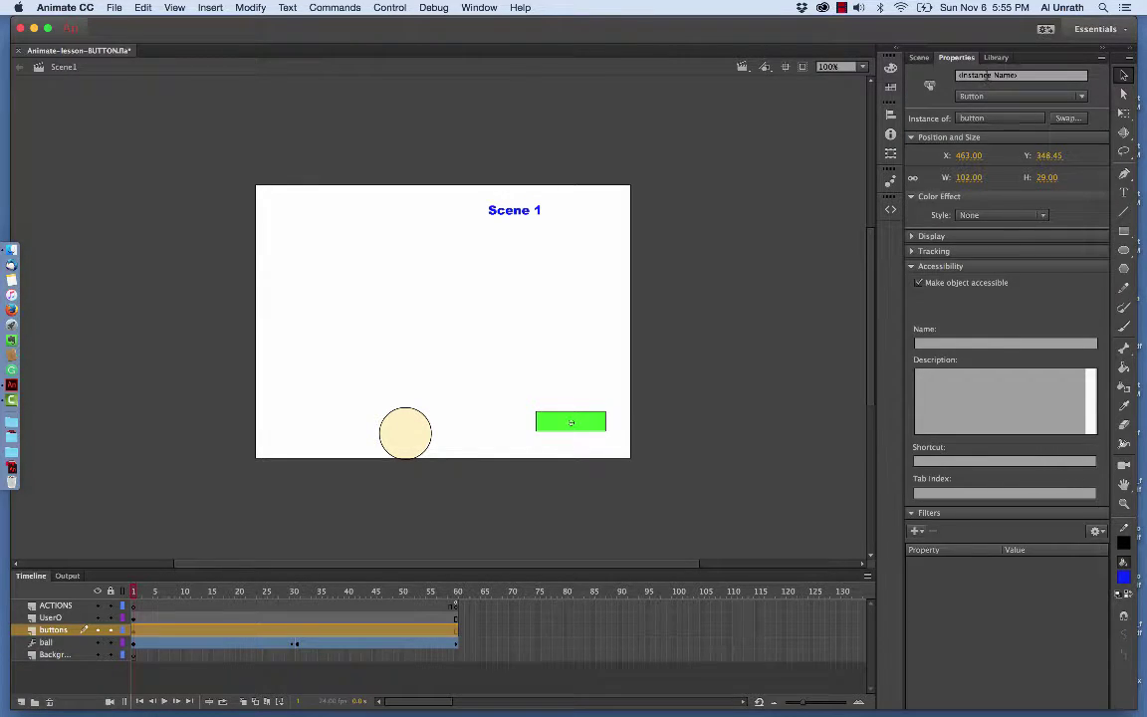
left_click(987, 77)
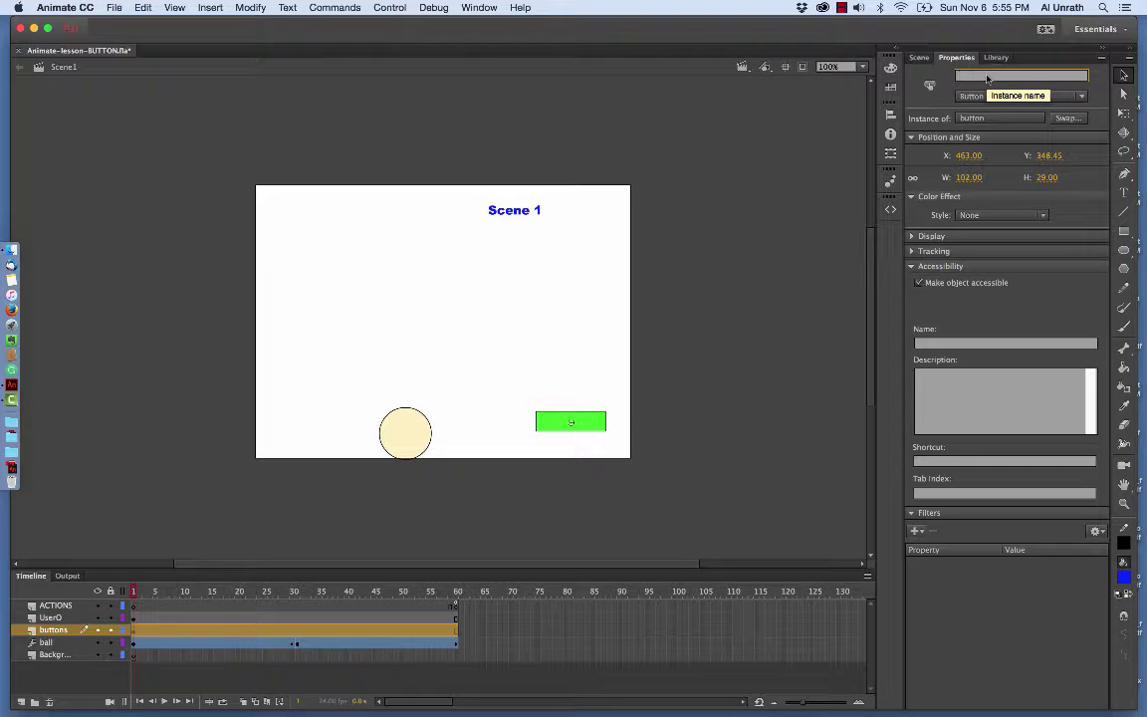
type("BtnG")
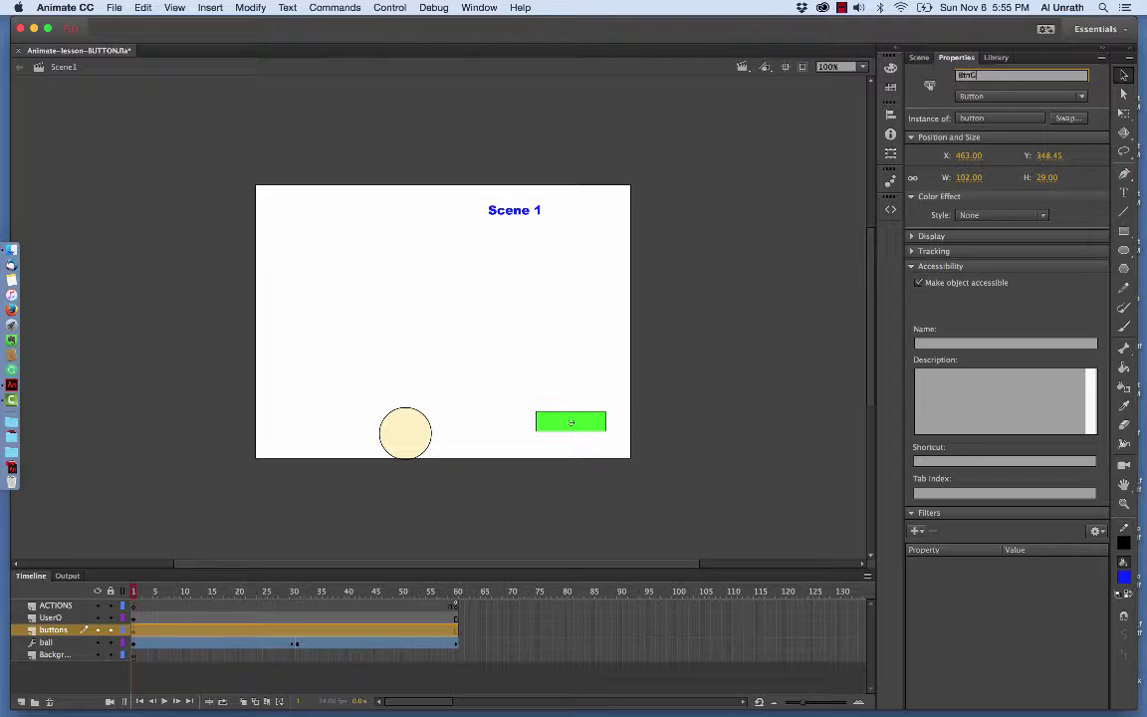
type("o")
type("ToM")
type("elcom")
type("e")
key("Return")
Convert frame 60 of the UserO layer in Scene1 to a keyframe.
left_click(456, 616)
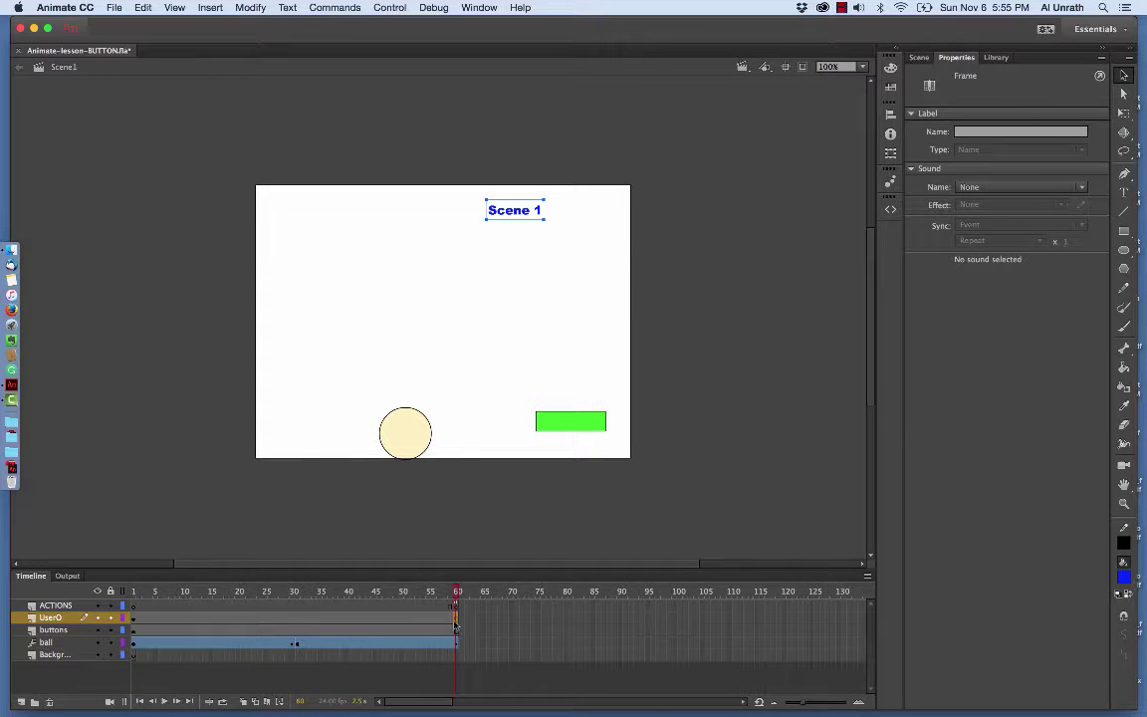
right_click(456, 629)
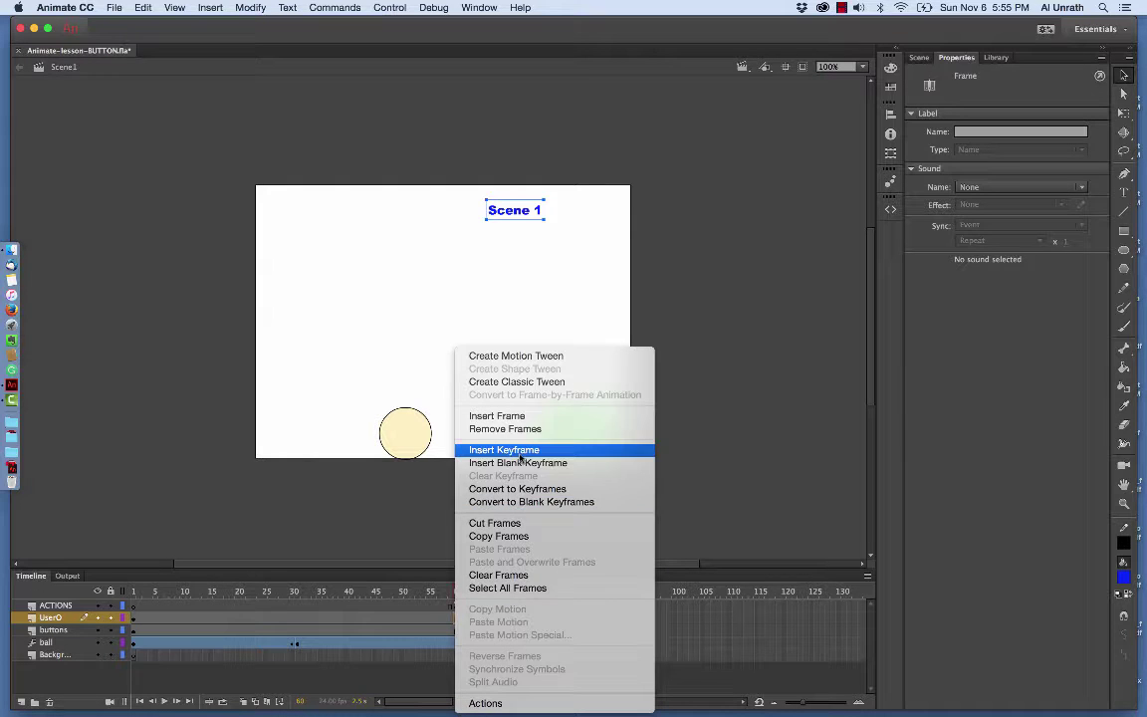
left_click(525, 489)
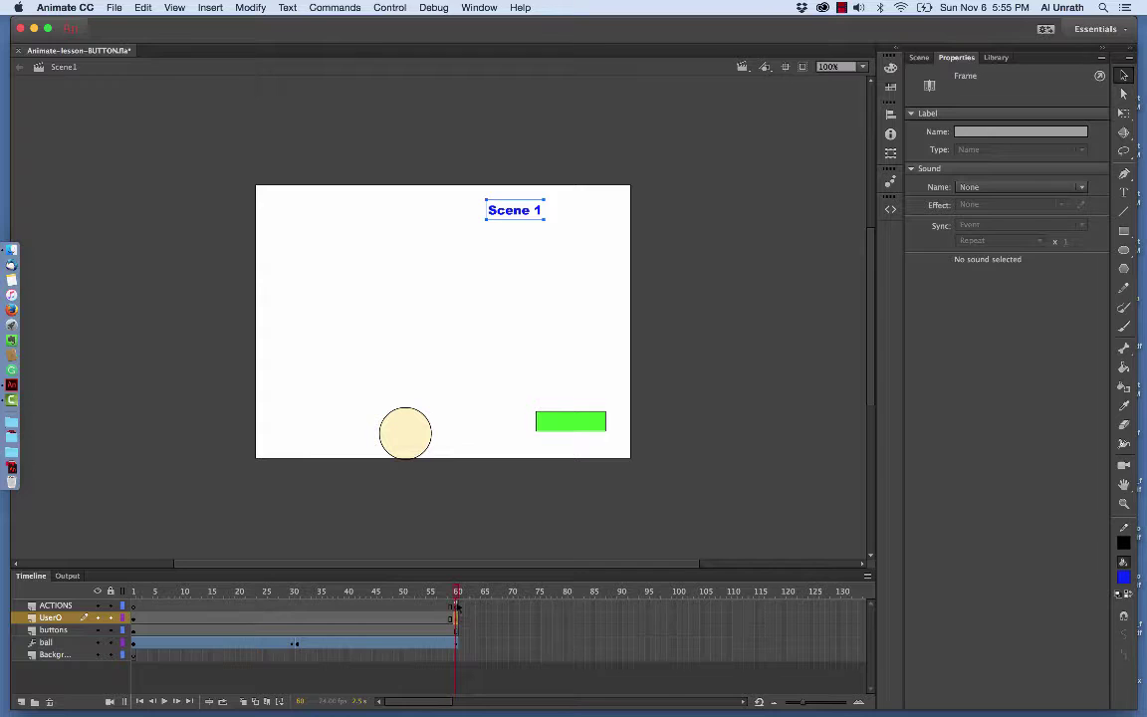
Open the Actions code for frame 60 of the ACTIONS layer in Scene1.
left_click(580, 422)
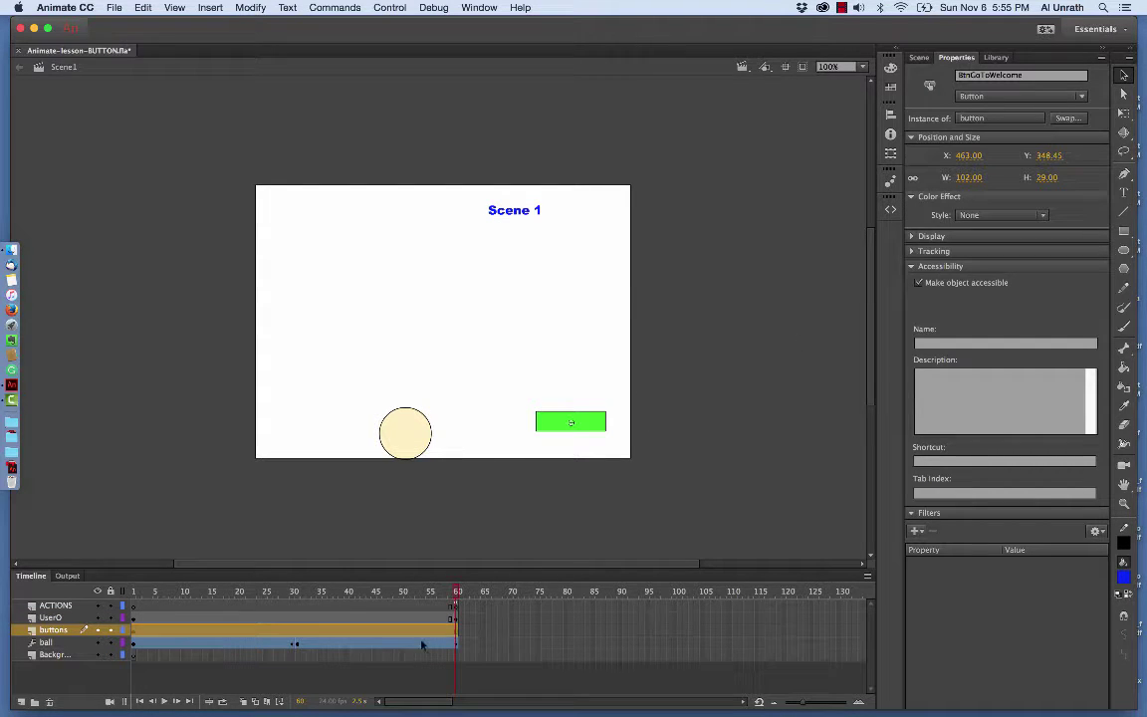
left_click(456, 618)
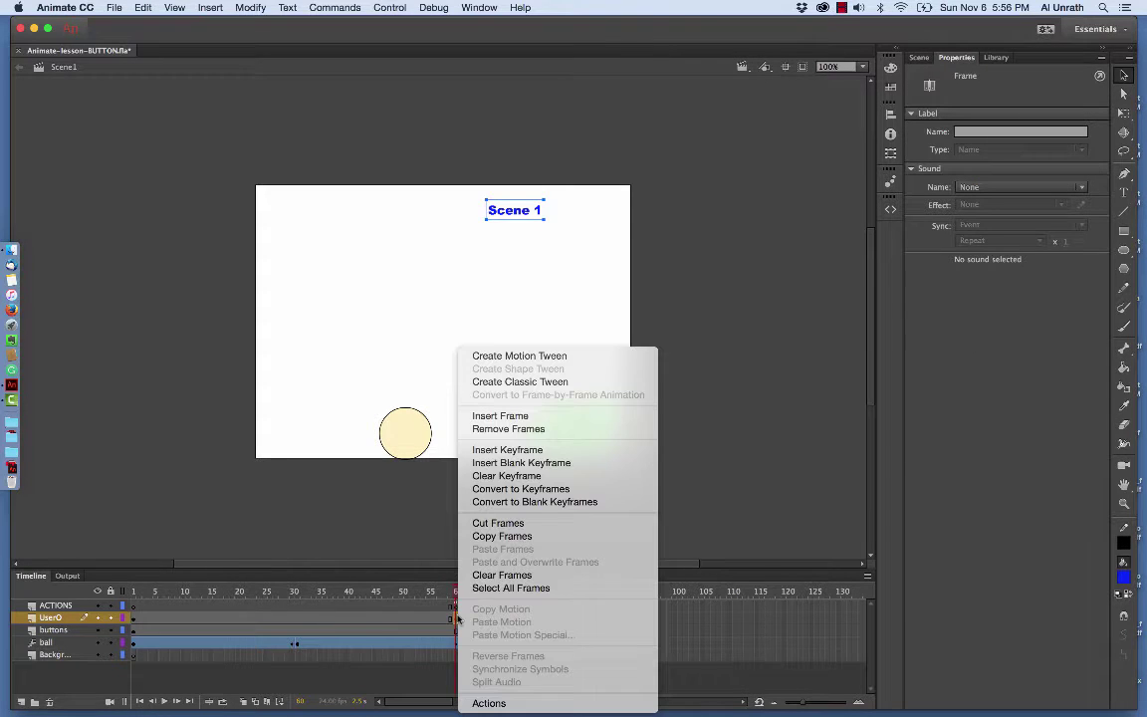
left_click(489, 703)
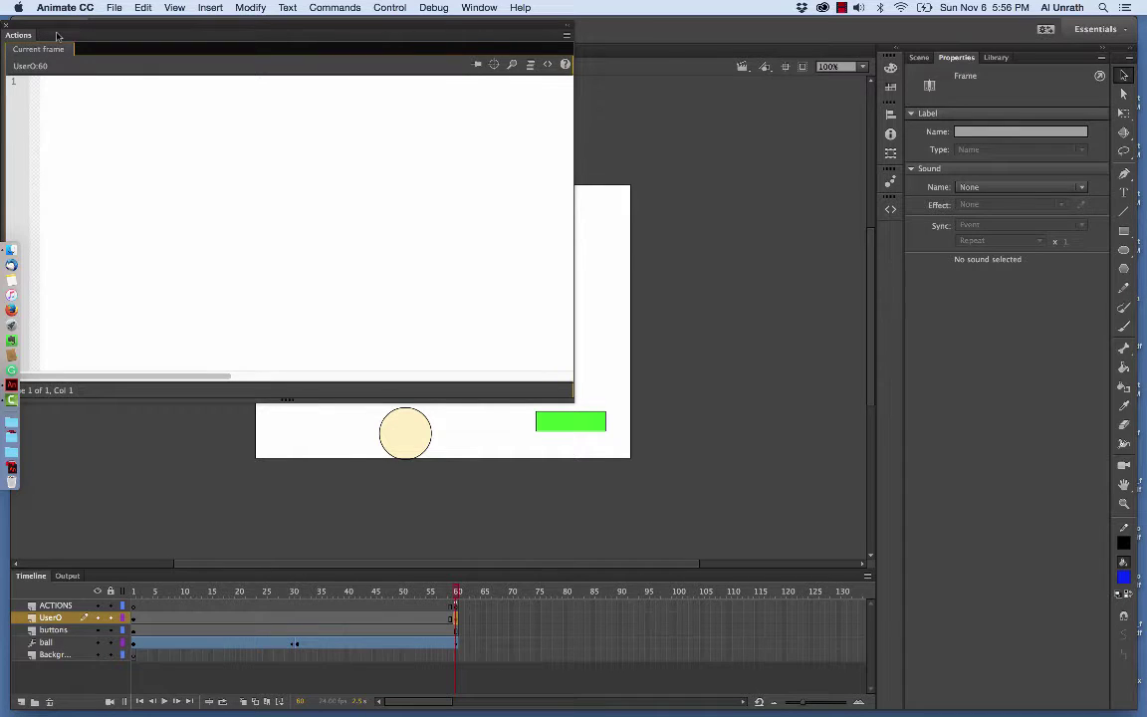
left_click_drag(57, 36, 131, 44)
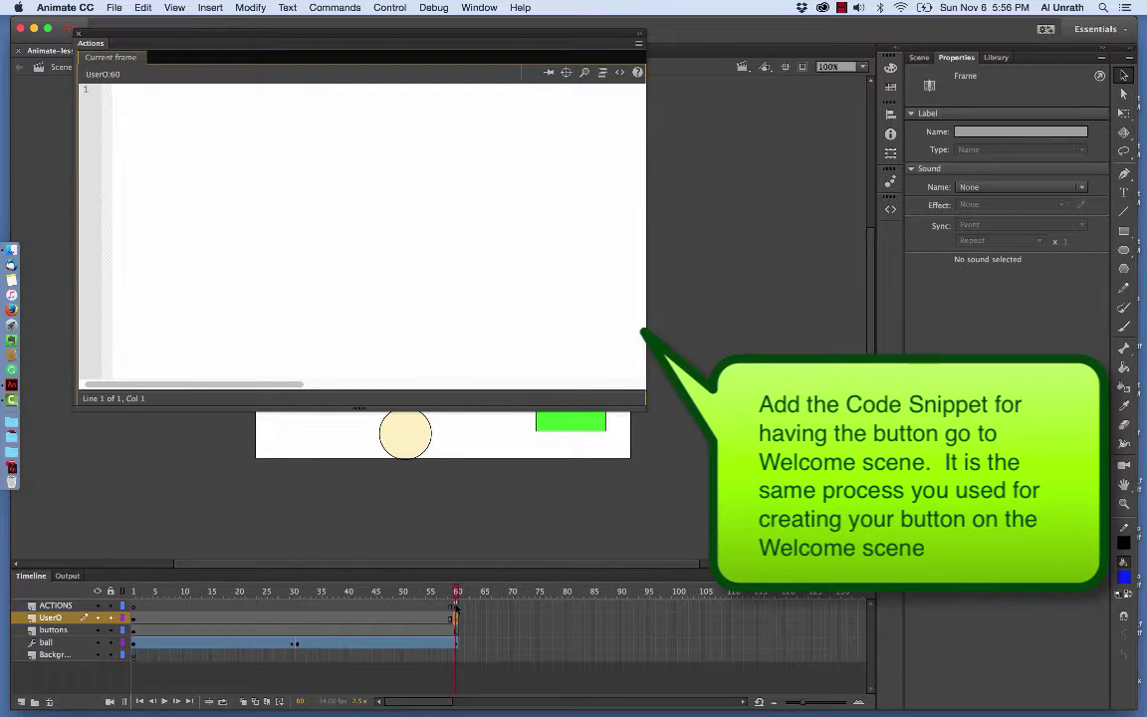
left_click(456, 606)
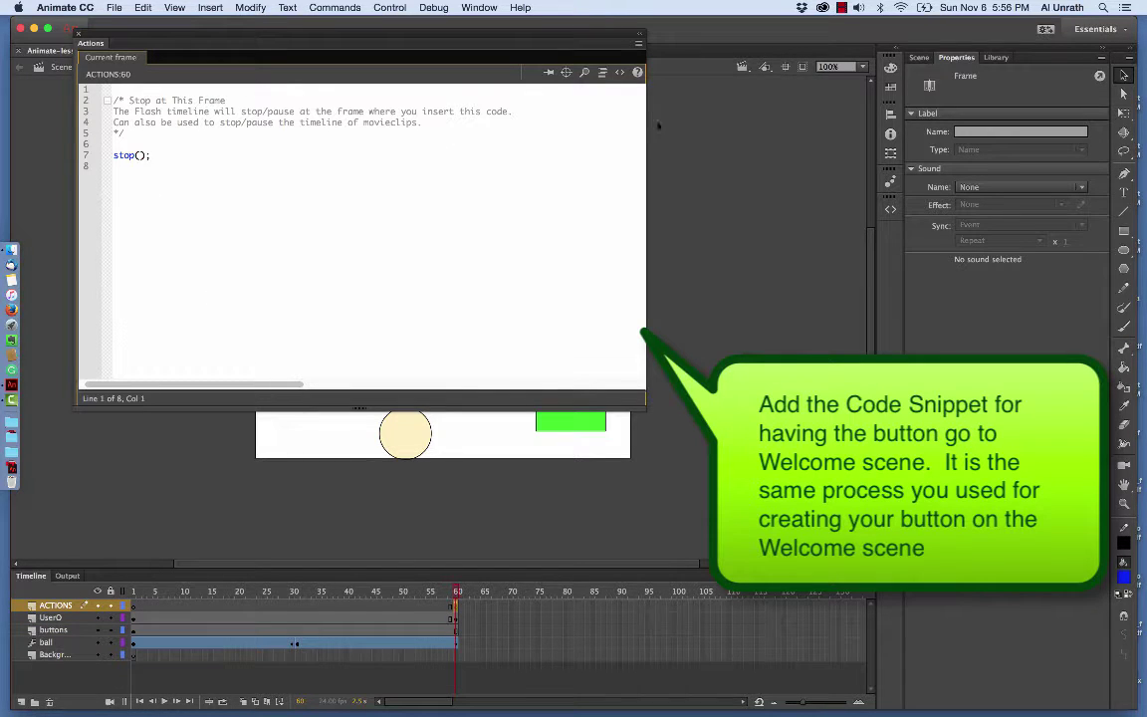
Apply the ActionScript Timeline Navigation snippet "Click to Go to Scene and Play" to the BtnGoToWelcome button.
left_click(618, 75)
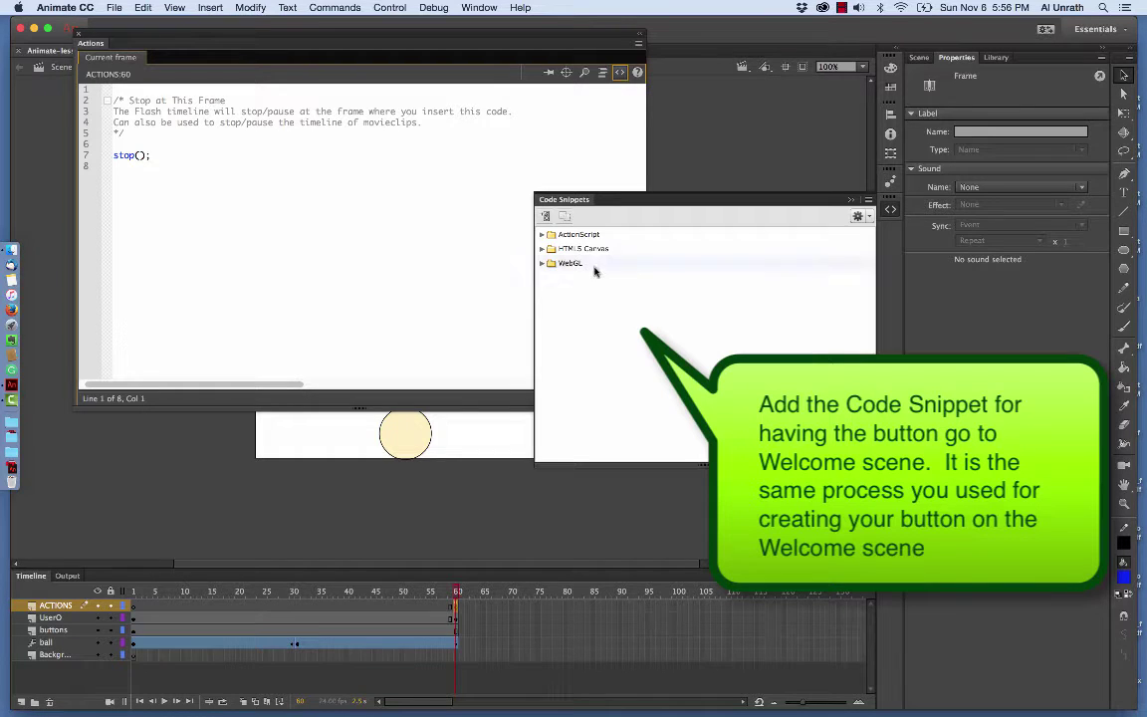
left_click(543, 235)
left_click(554, 263)
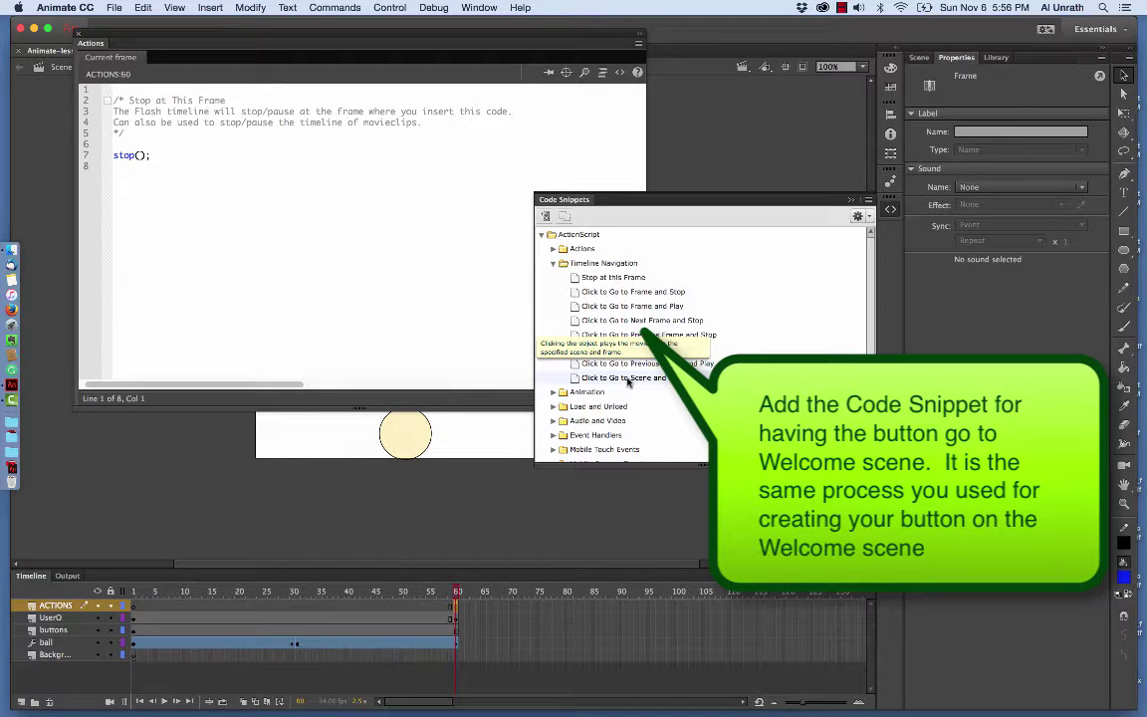
double_click(577, 382)
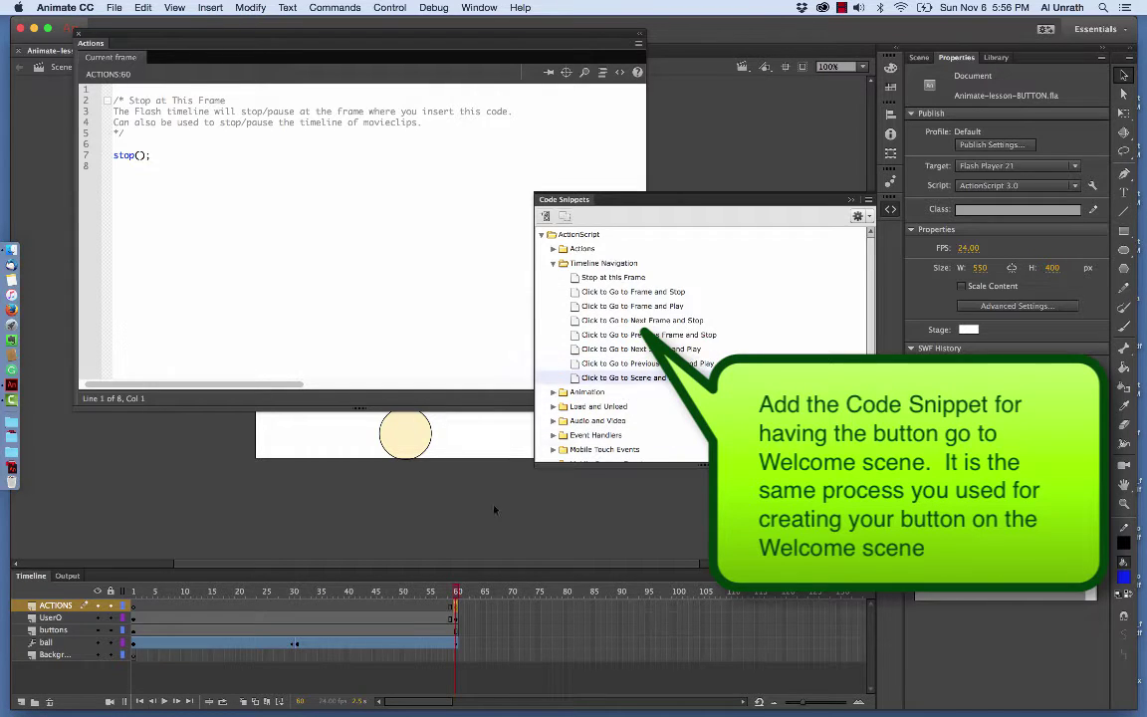
left_click(598, 428)
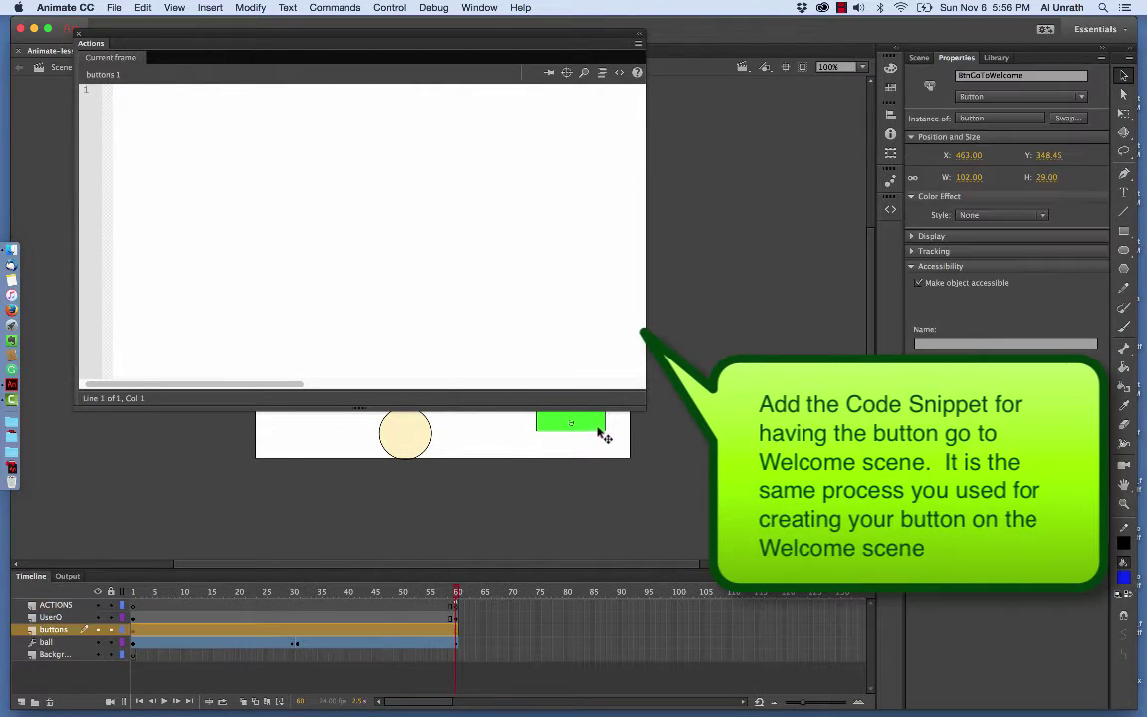
left_click(619, 72)
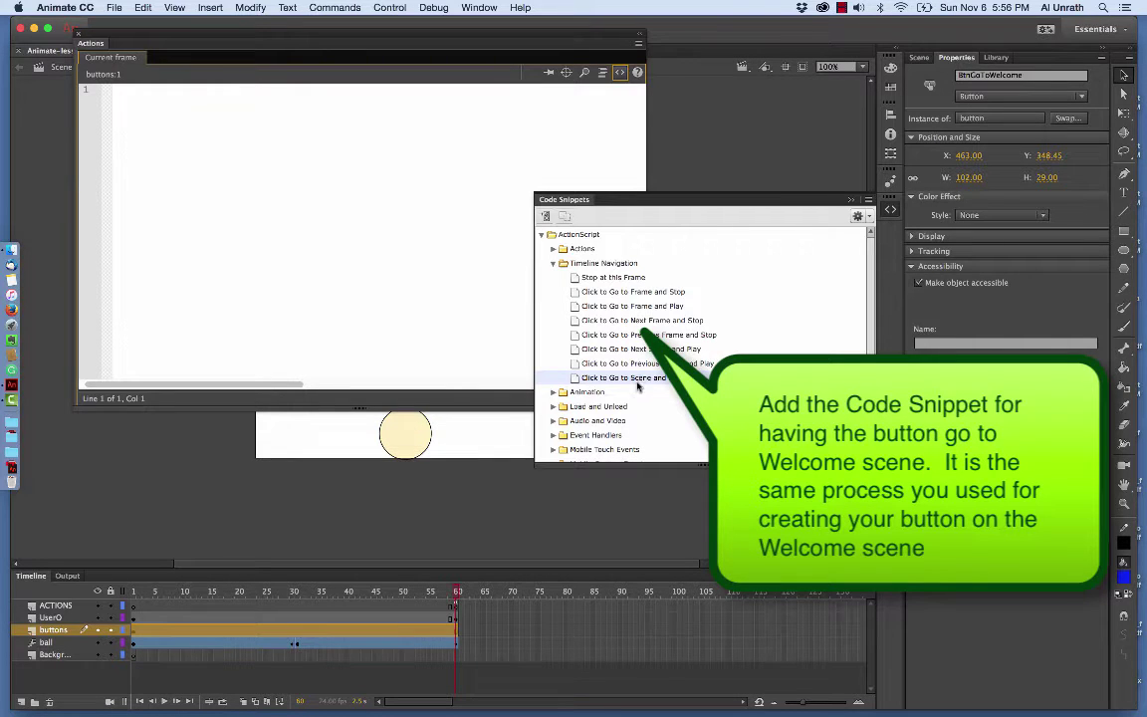
double_click(597, 377)
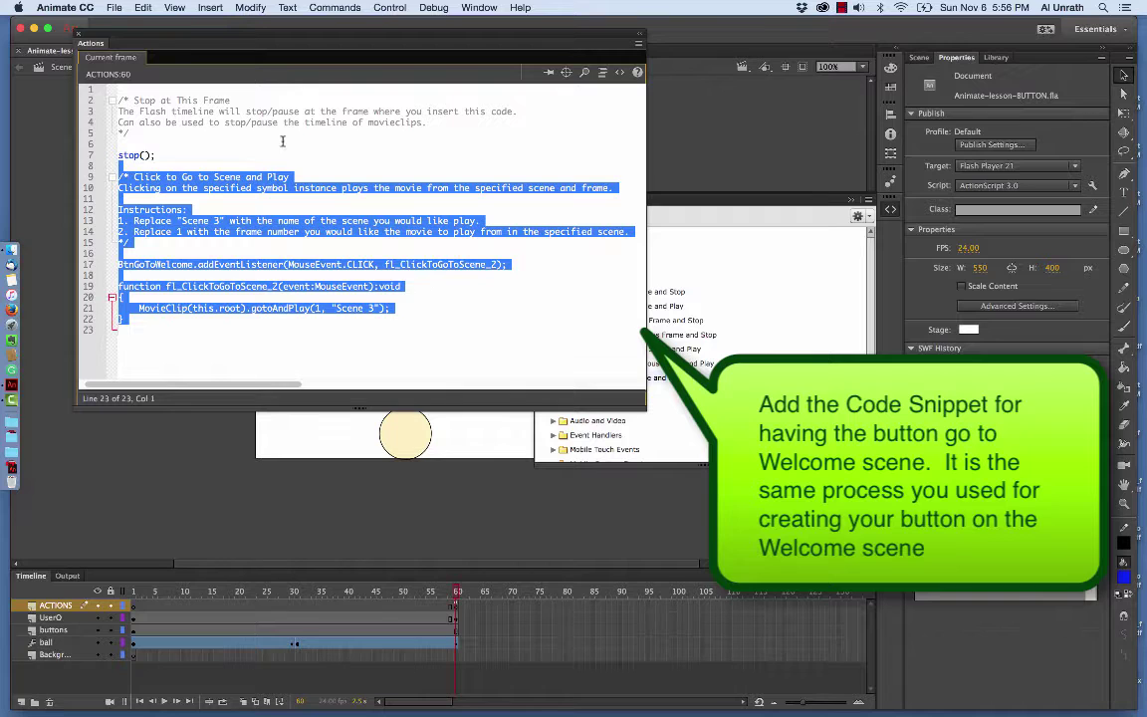
Replace the scene name "Scene 3" with "Welcome" in the gotoAndPlay call and close the code editor.
left_click(416, 322)
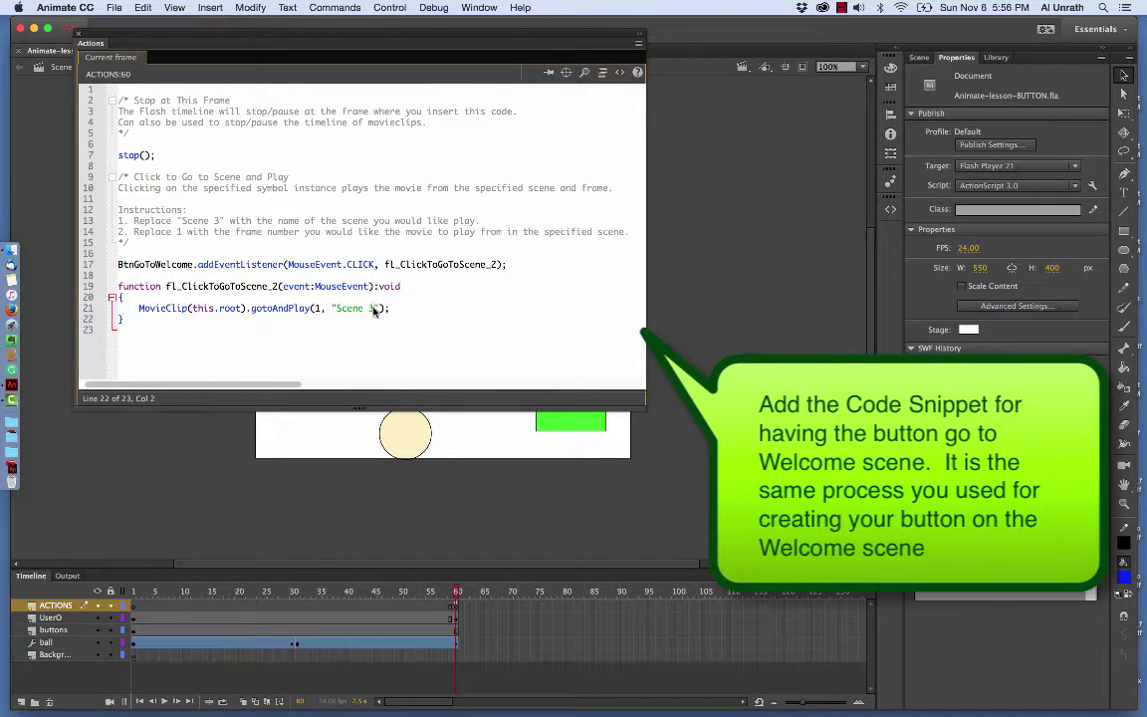
left_click_drag(375, 311, 337, 310)
type("Welcome")
left_click(77, 34)
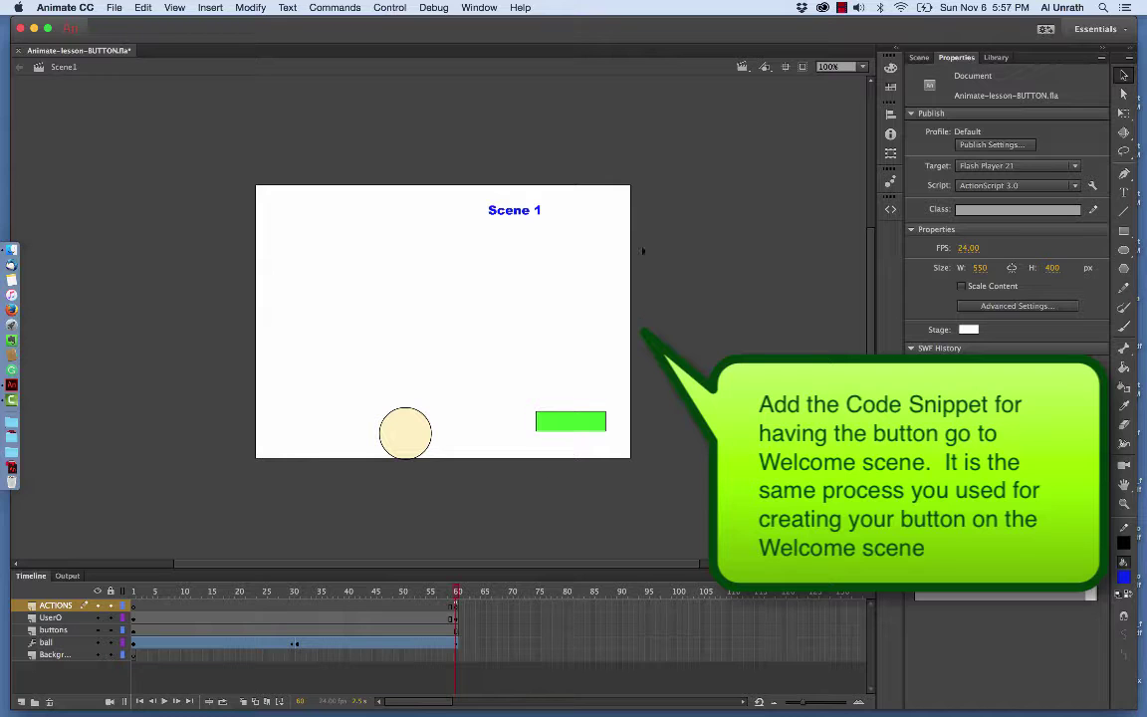
Insert a new layer directly above the buttons layer and name it button-text.
left_click(53, 629)
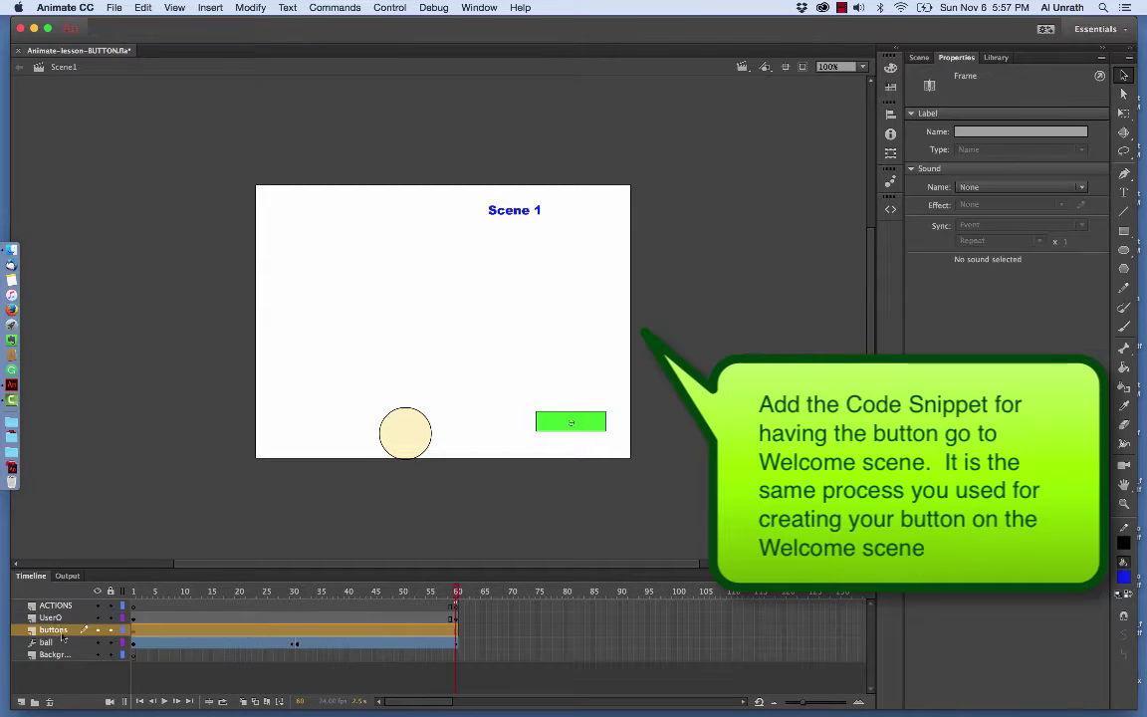
left_click(22, 702)
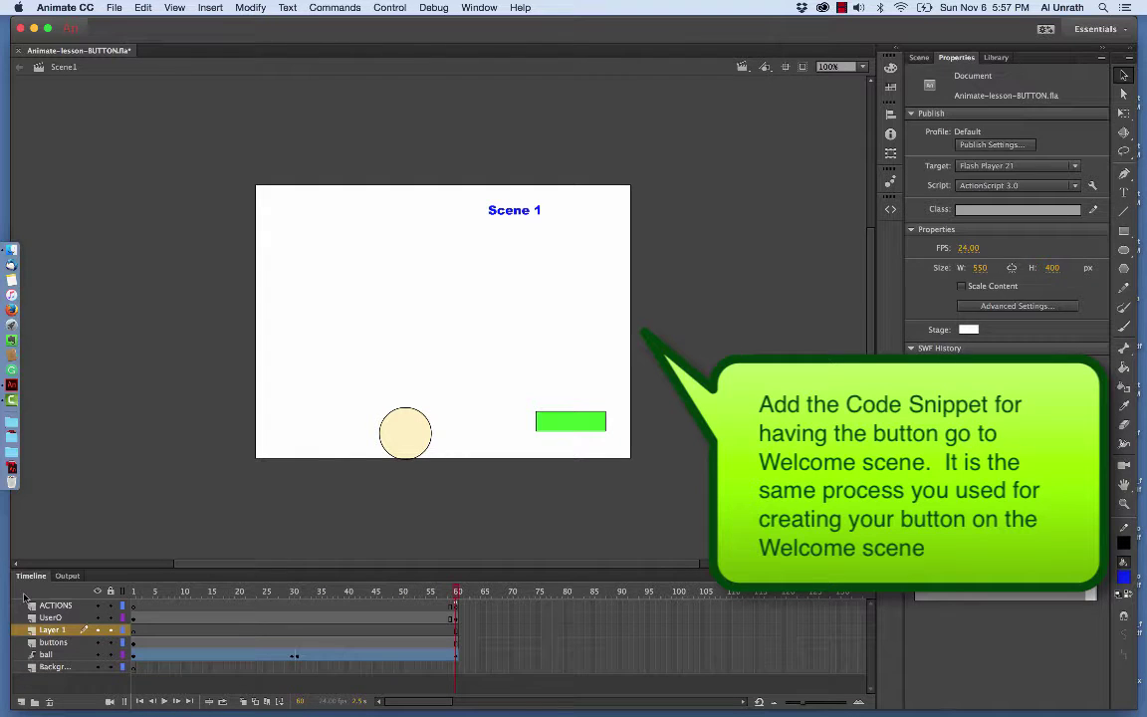
double_click(53, 629)
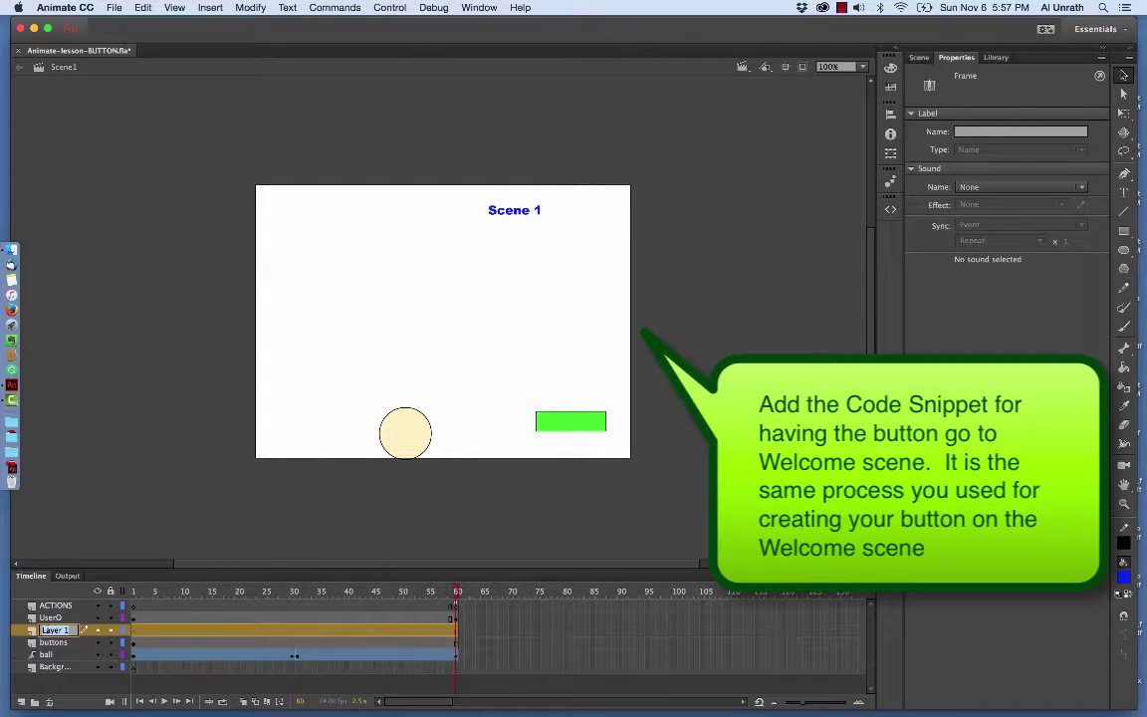
type("bu")
type("tton-text")
key("Return")
Add the text "Previous" on the button-text layer and center it on the green button.
left_click(572, 426)
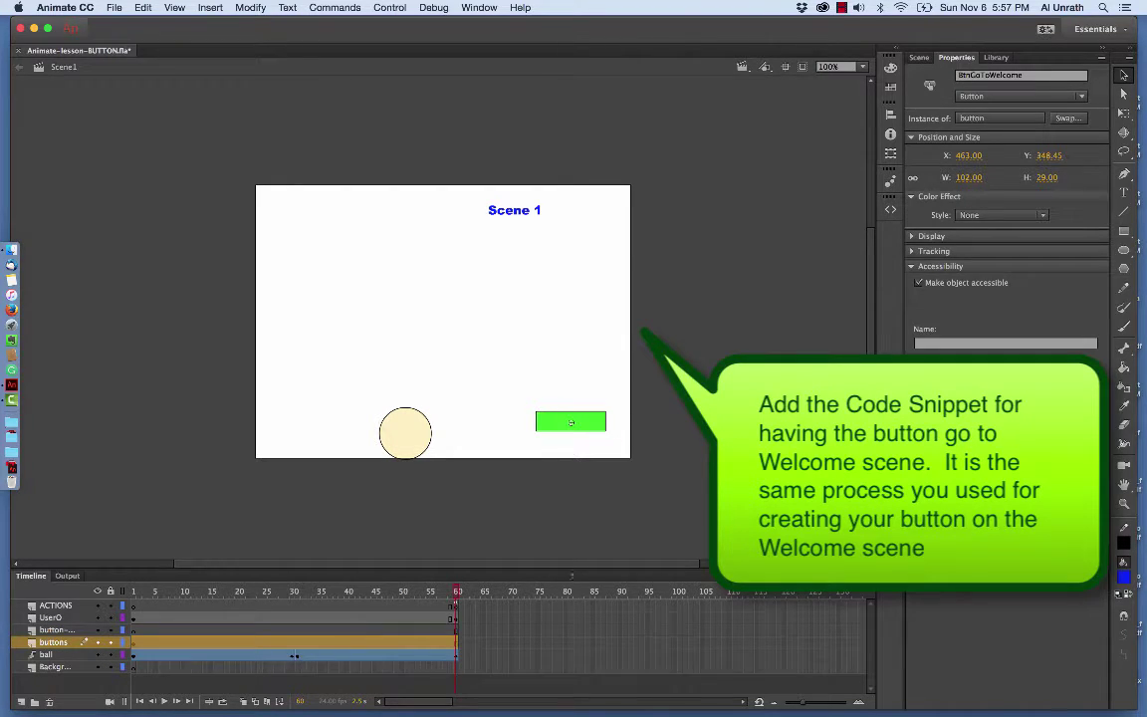
left_click(79, 629)
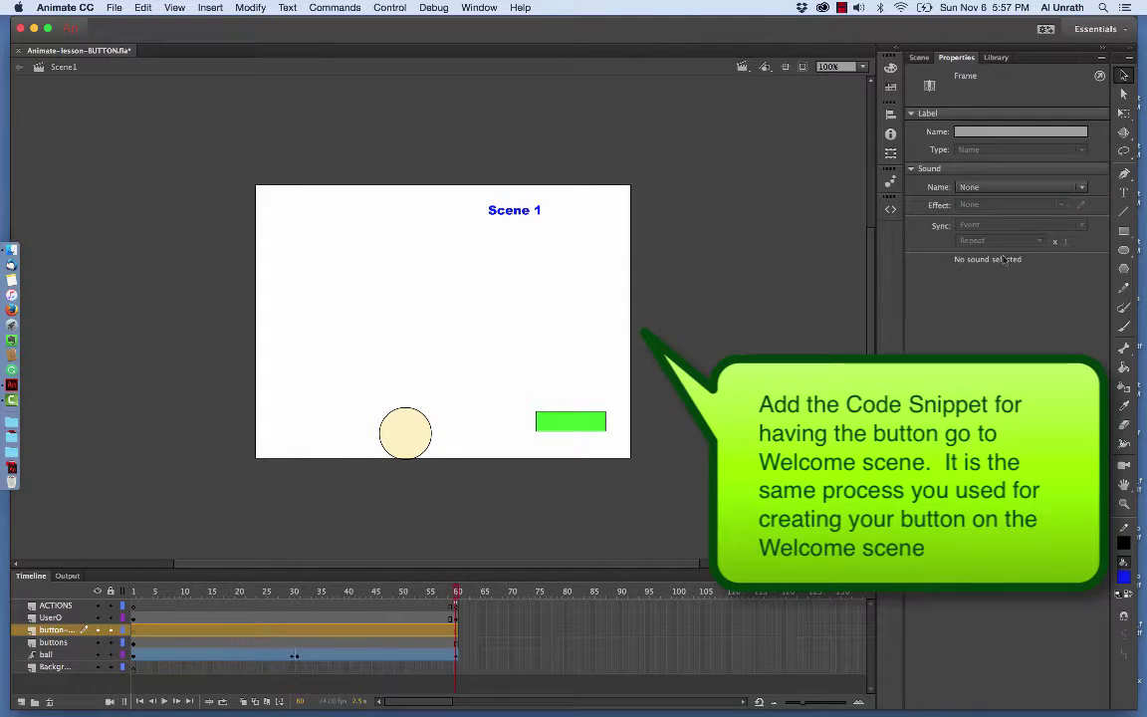
key("t")
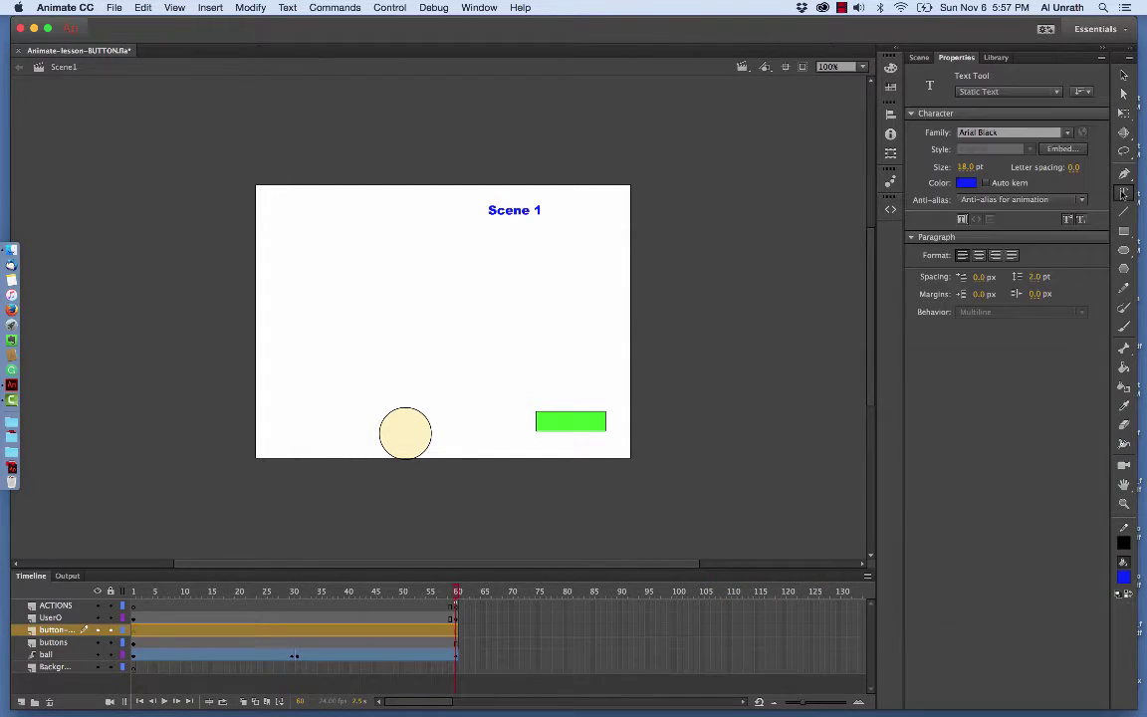
left_click(560, 388)
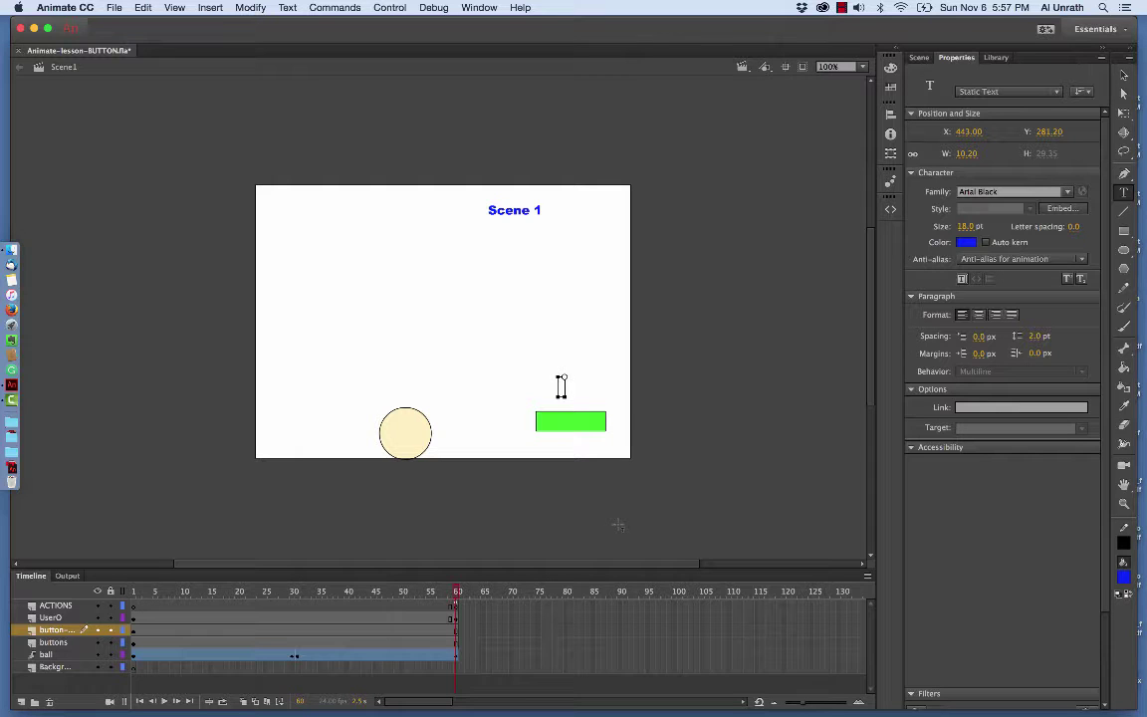
type("Previousv")
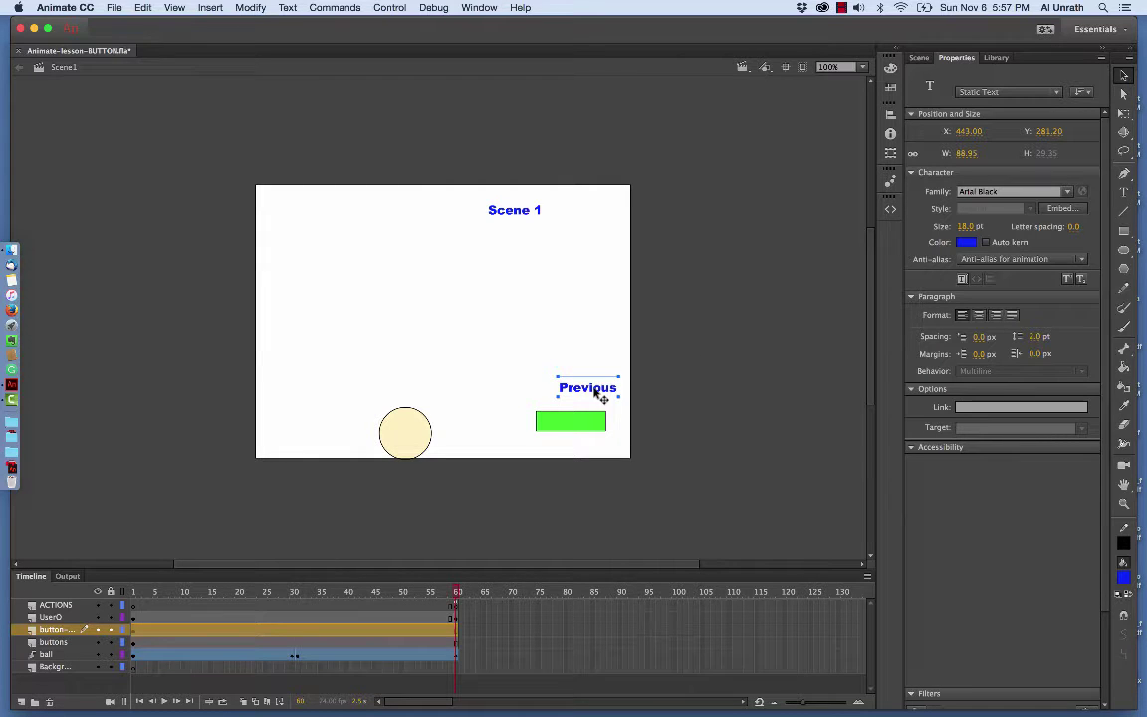
left_click_drag(607, 395, 588, 429)
left_click(639, 473)
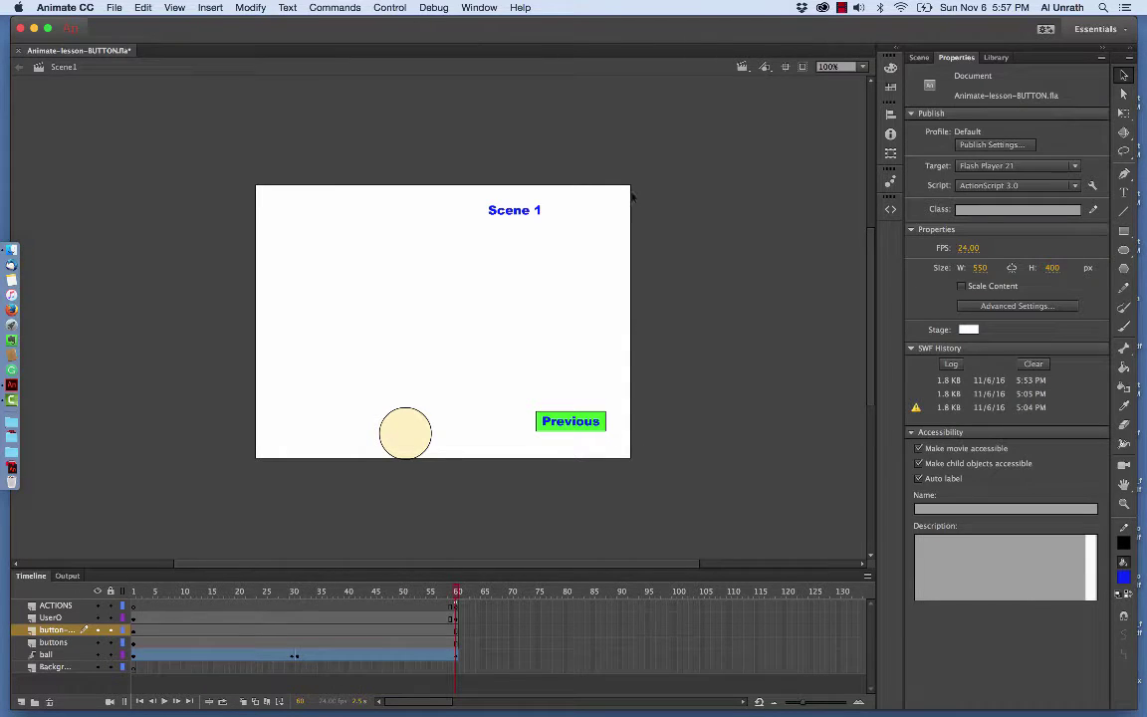
Save a copy of the document as Animate-lesson-BUTTON-PartB in the Documents folder.
left_click(109, 8)
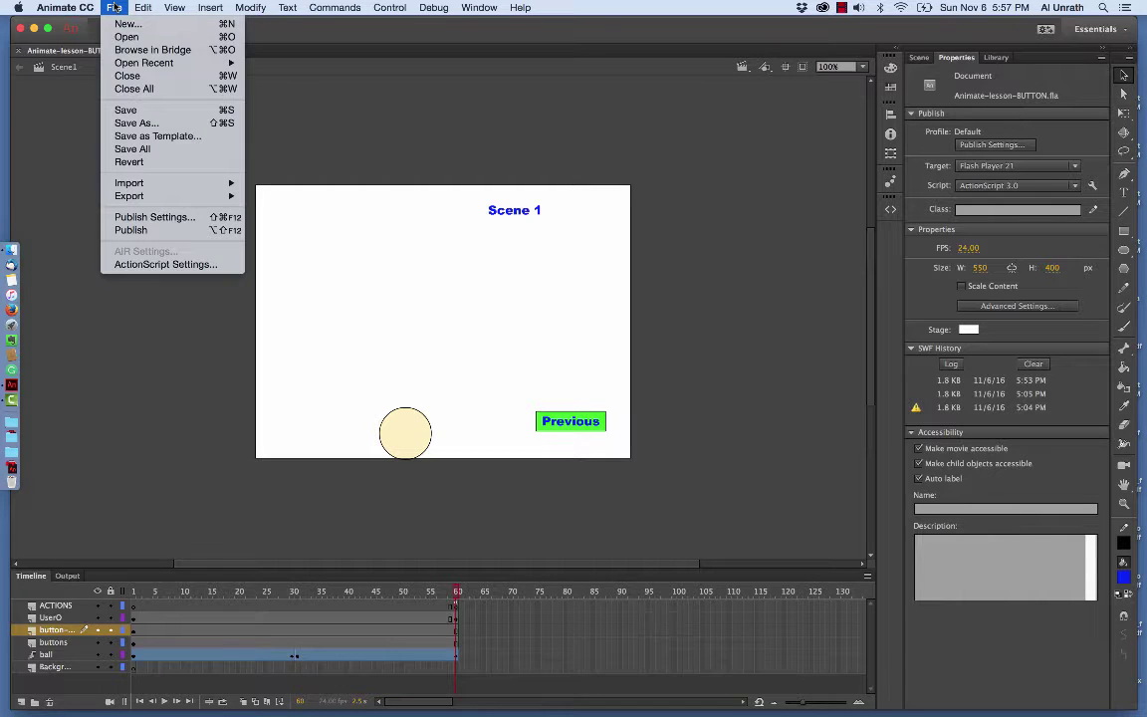
left_click(132, 122)
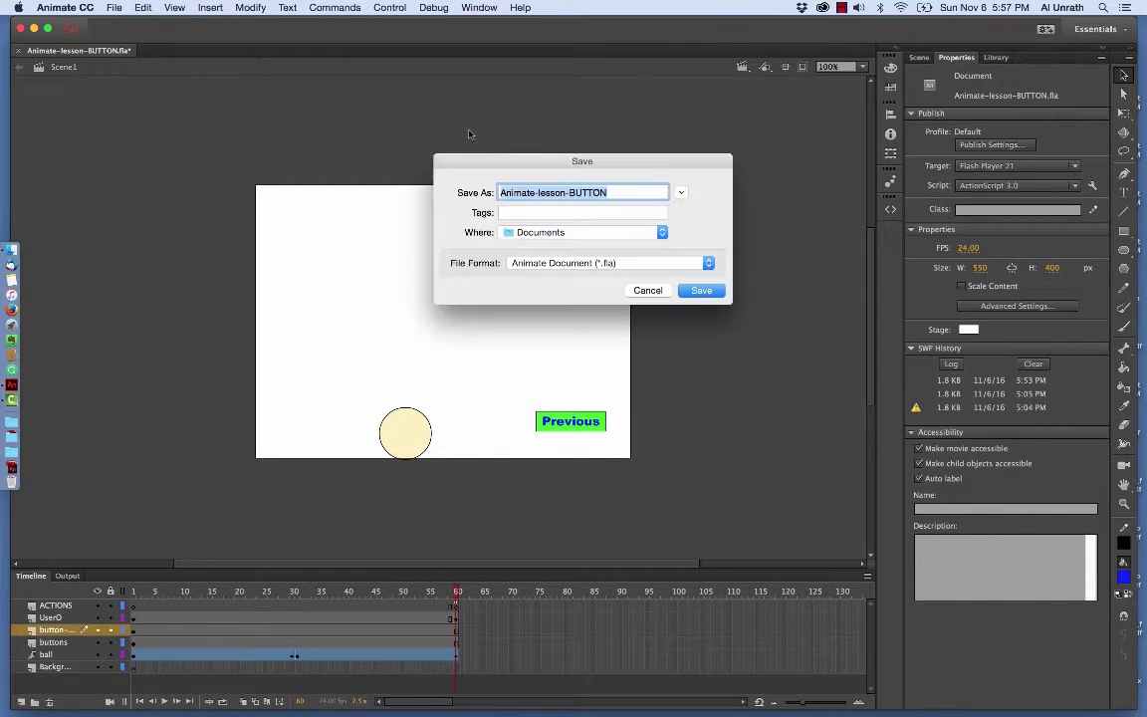
left_click(616, 192)
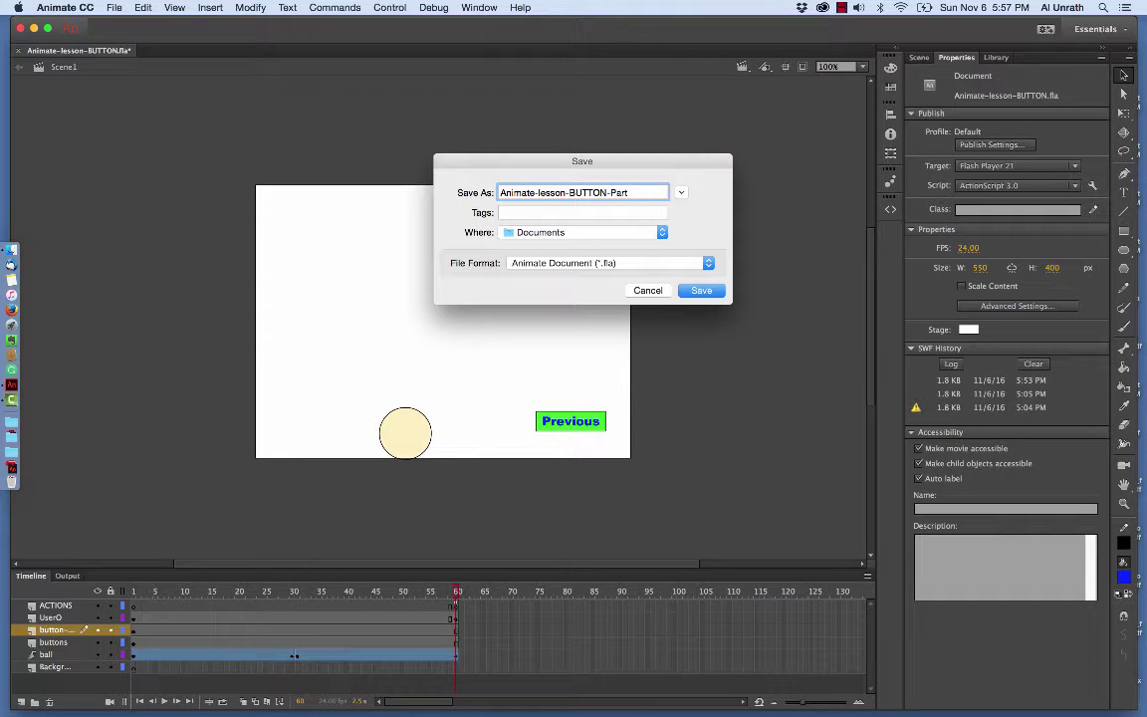
left_click(702, 289)
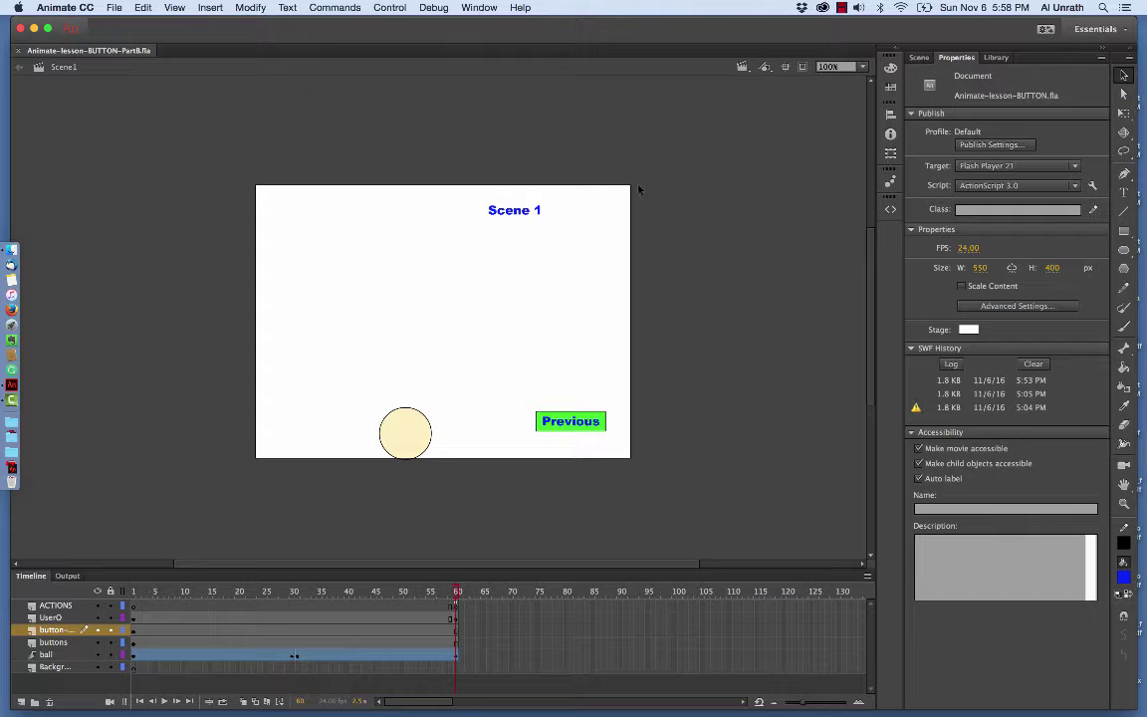
Test the movie in Animate, dismiss the error message, and try the Welcome scene's Next button.
left_click(389, 7)
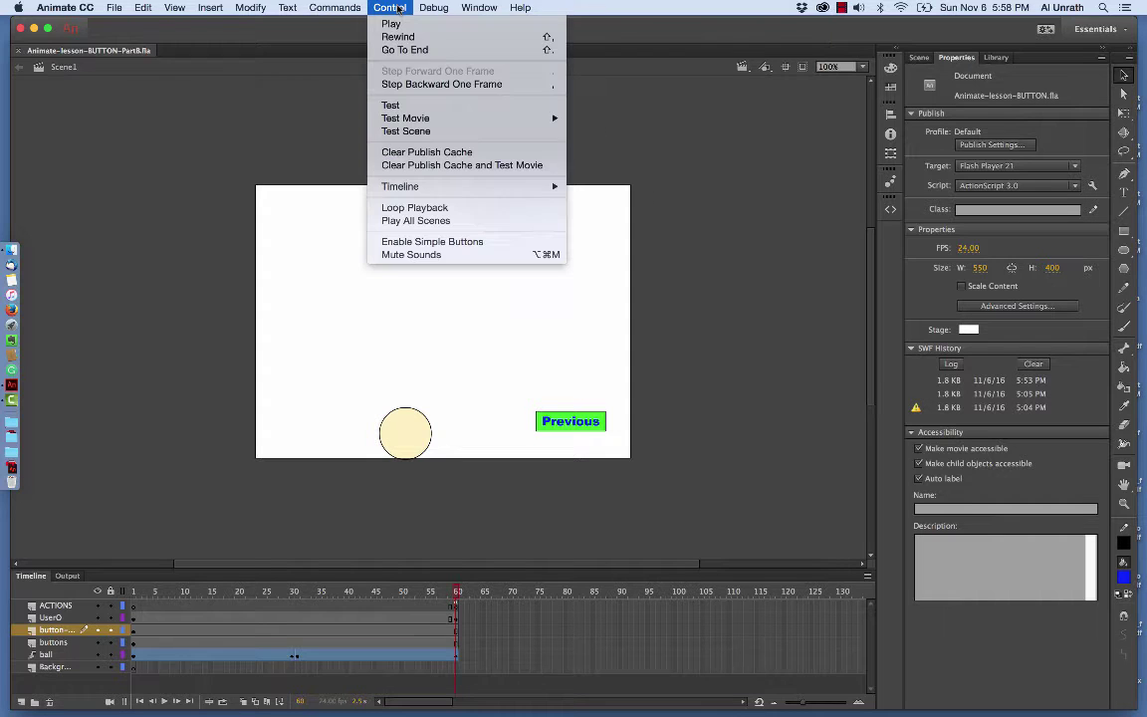
mouse_move(510, 115)
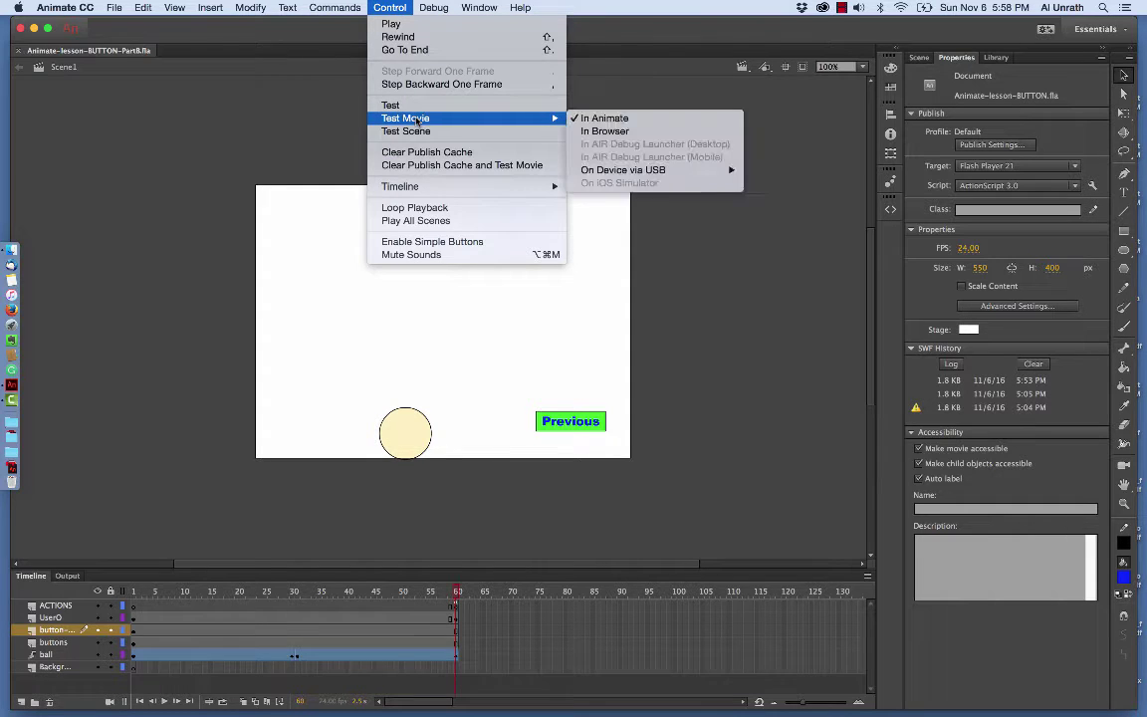
left_click(605, 118)
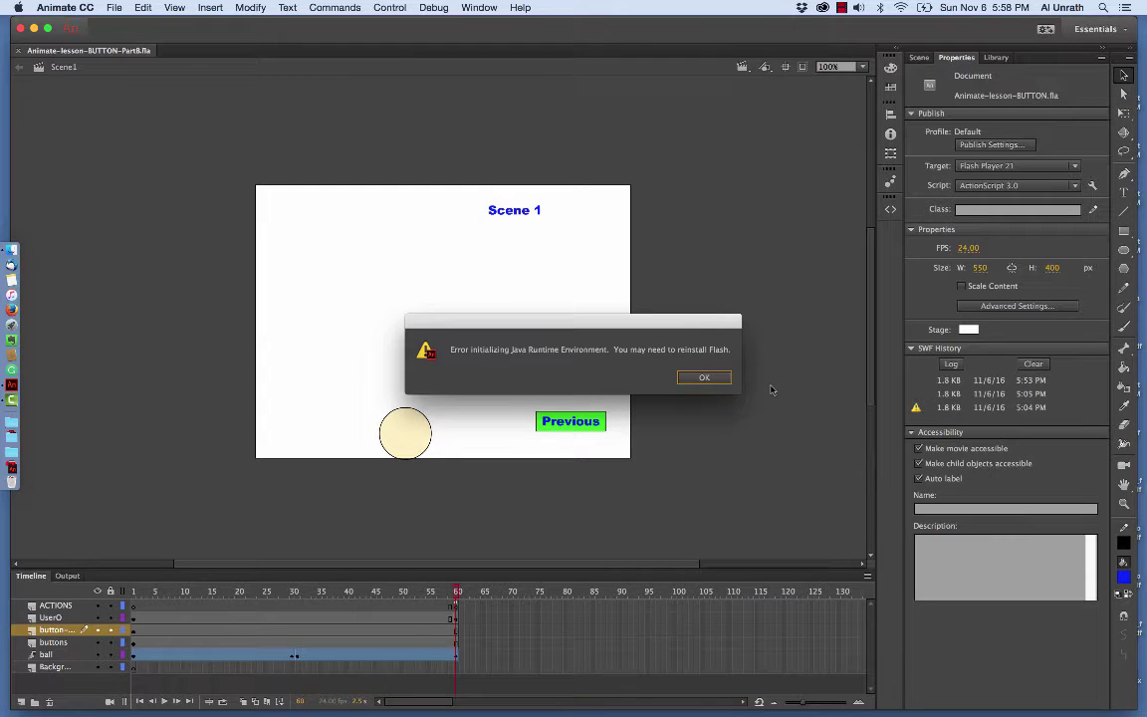
left_click(705, 377)
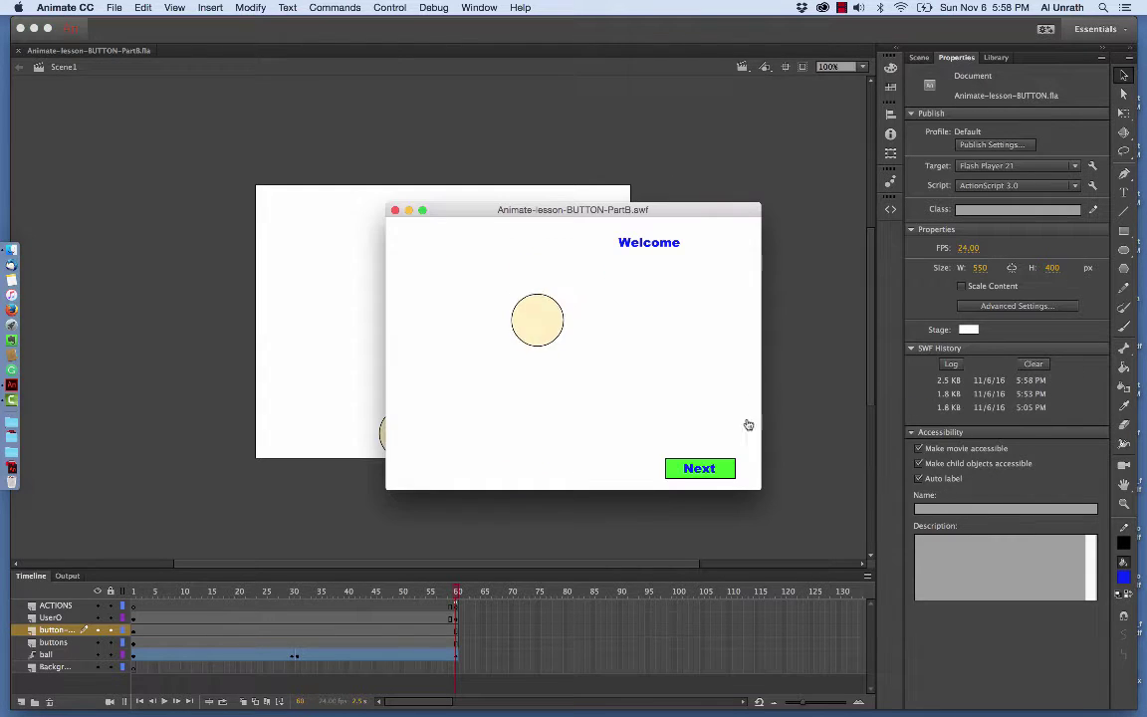
left_click(700, 469)
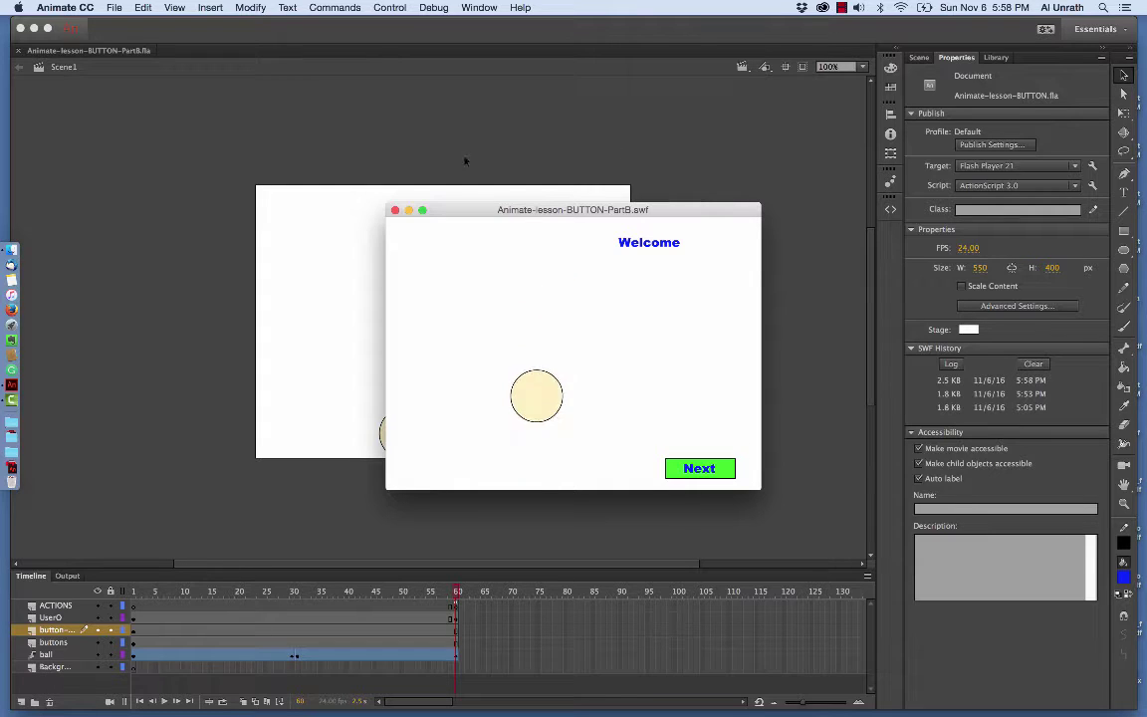
left_click(841, 8)
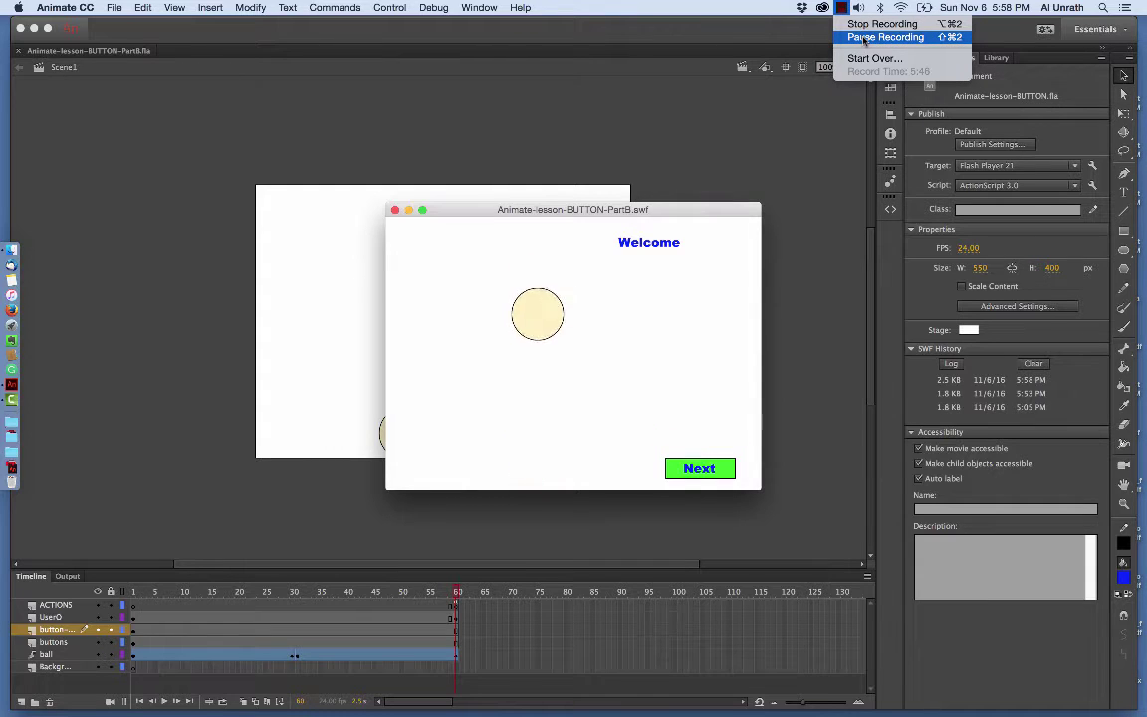
left_click(863, 38)
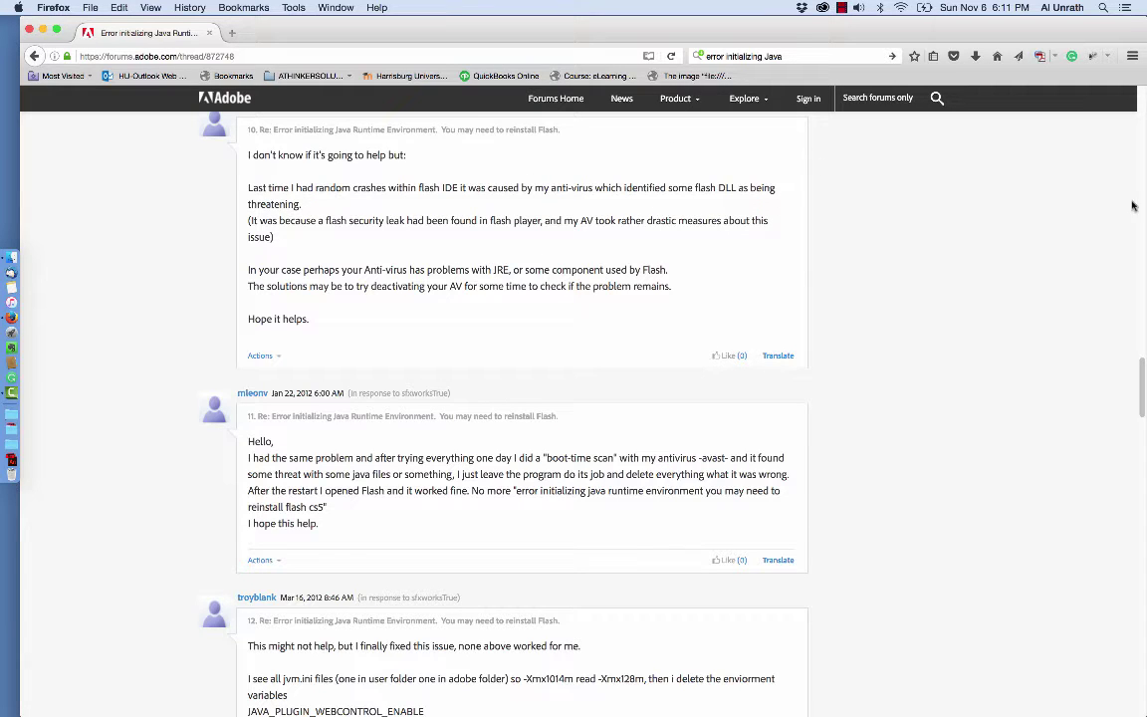
Look through the Adobe forum thread about the Java Runtime Environment initialization error.
scroll(1143, 215, "up", 15)
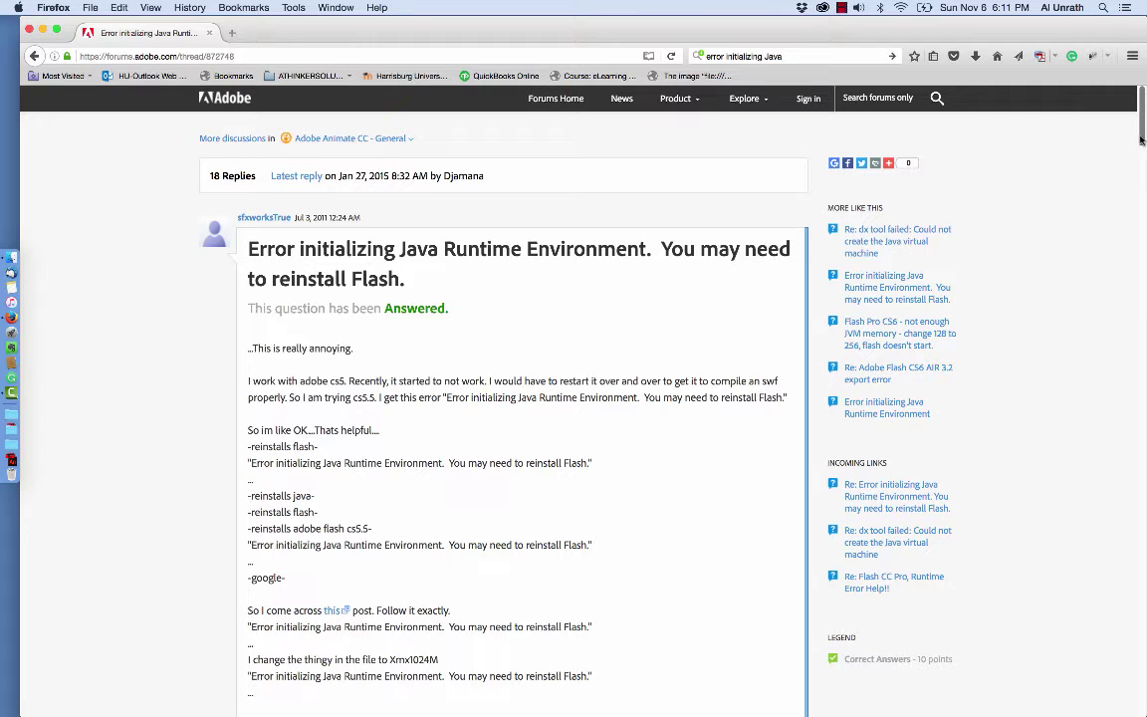
left_click_drag(1141, 137, 1138, 396)
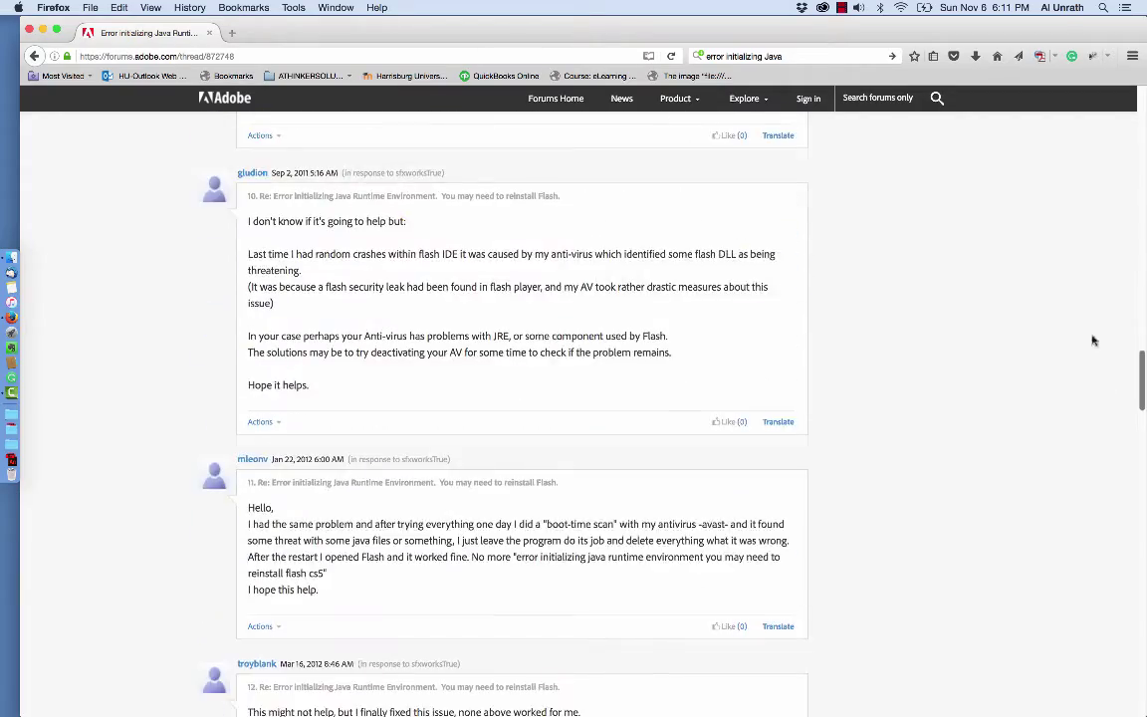
scroll(1095, 249, "up", 20)
scroll(1095, 121, "up", 5)
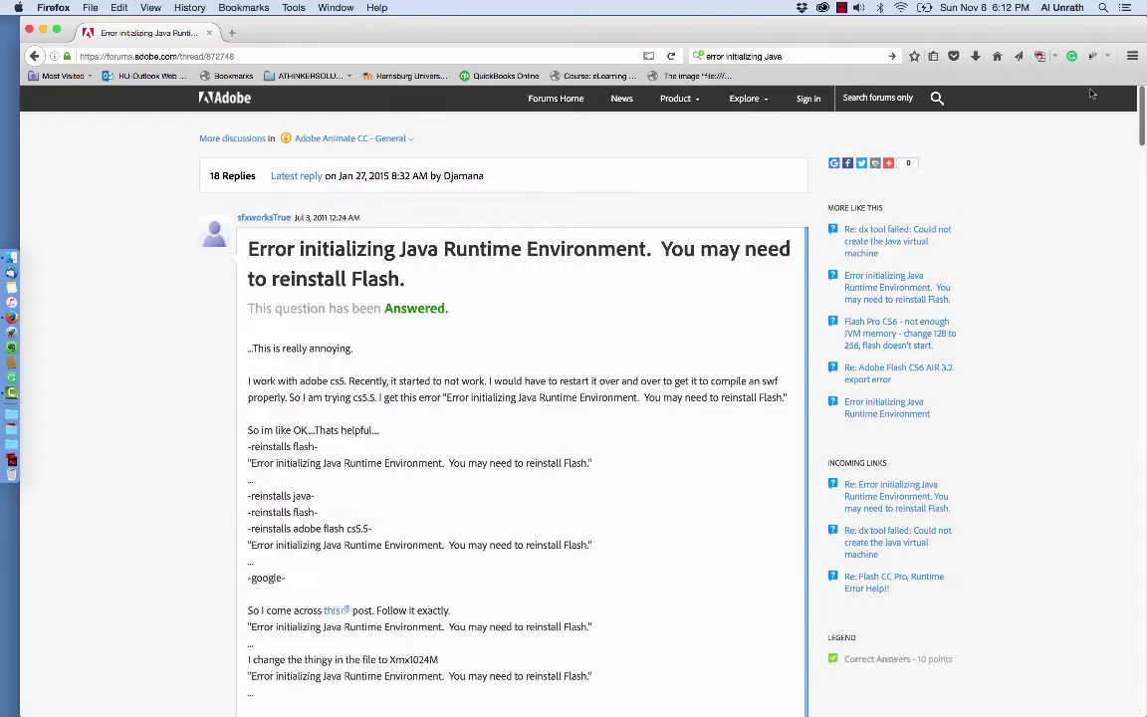
left_click(18, 460)
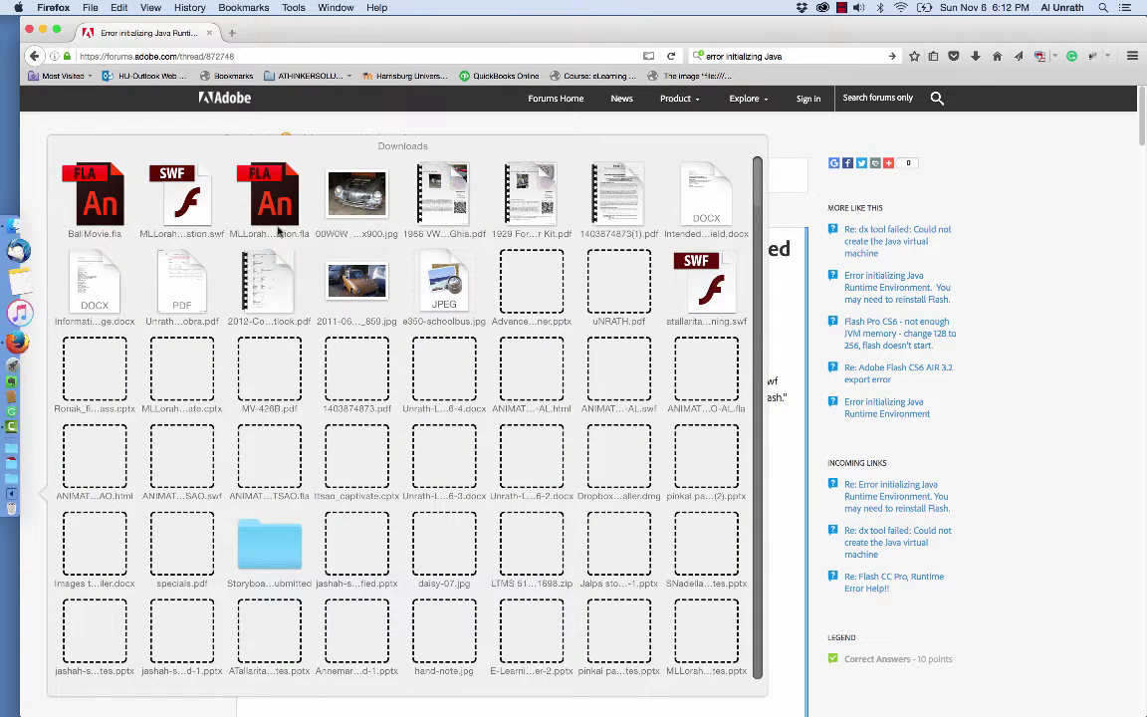
left_click(1027, 221)
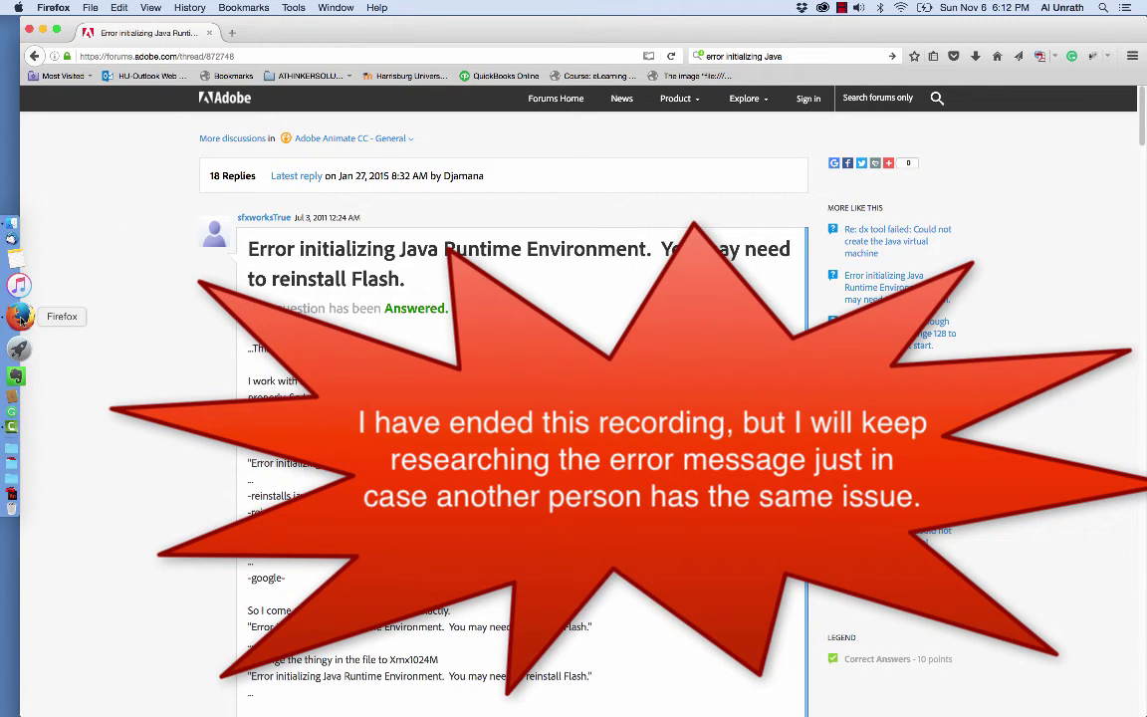
left_click(842, 8)
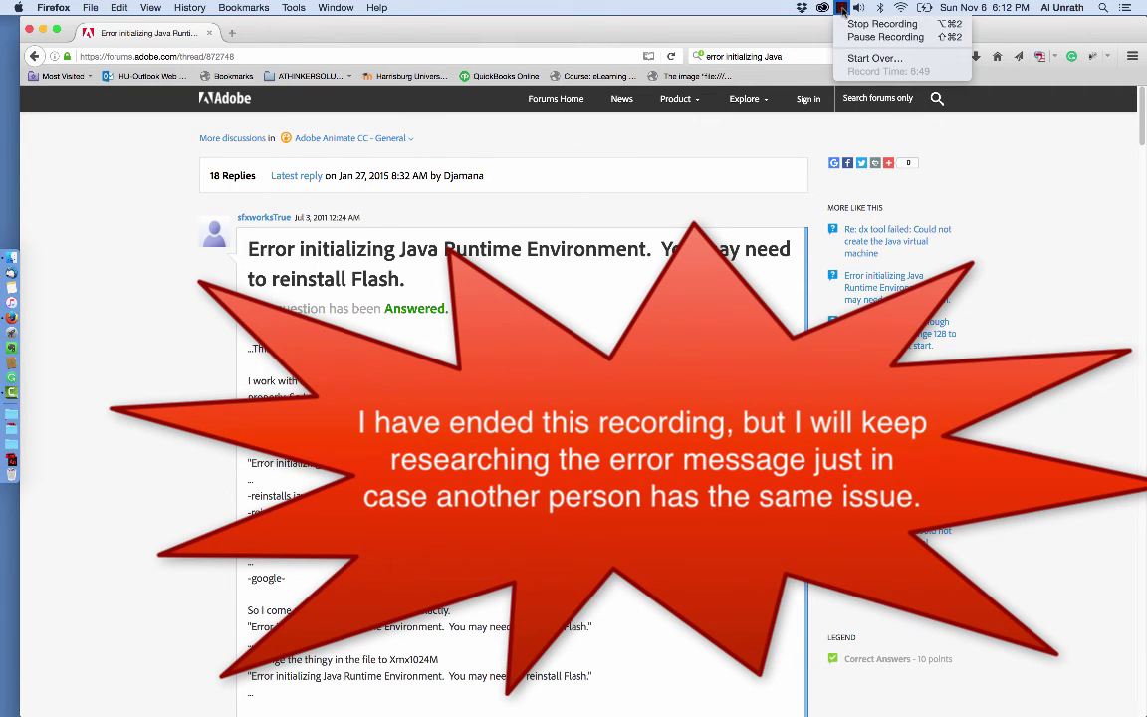